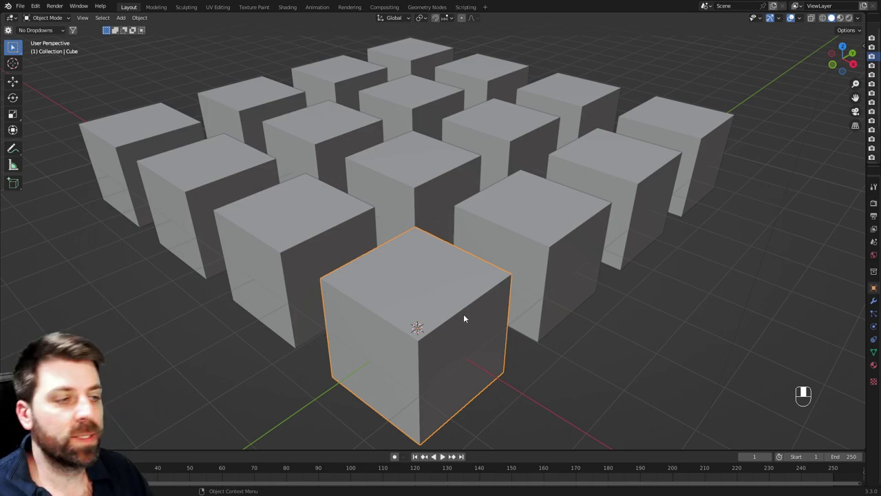
# Try moving, rotating and scaling the front cube freely without any axis constraint
pyautogui.moveTo(463, 319)
pyautogui.mouseDown(button='middle')
pyautogui.moveTo(445, 311)
pyautogui.moveTo(460, 309)
pyautogui.mouseUp(button='middle')
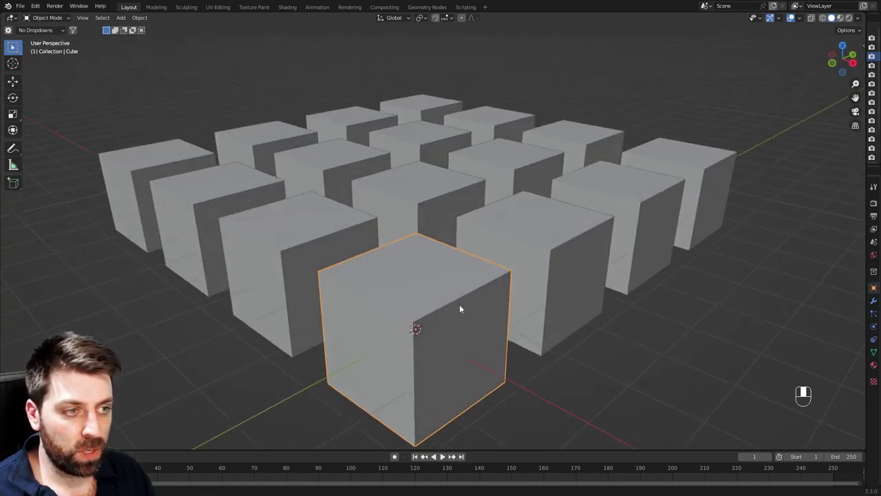
pyautogui.keyDown('shift'); pyautogui.moveTo(409, 324); pyautogui.dragTo(433, 260, button='middle'); pyautogui.keyUp('shift')
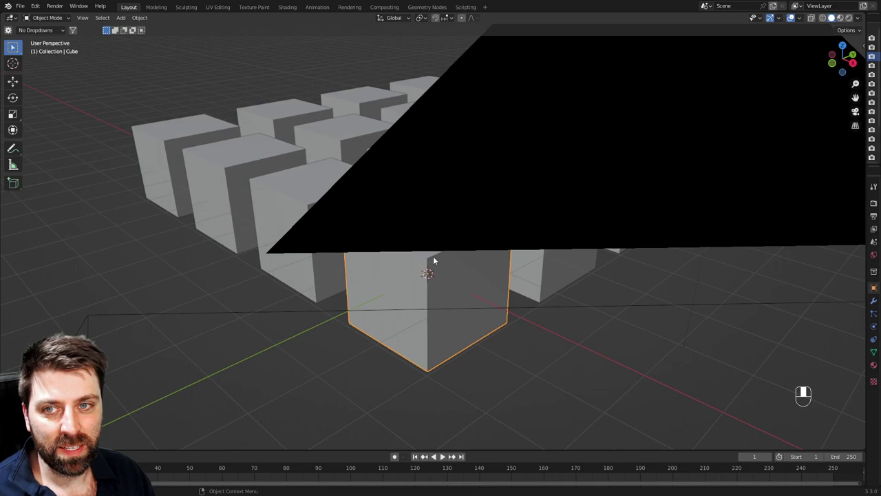
pyautogui.scroll(-5, 433, 260)
pyautogui.scroll(2, 417, 265)
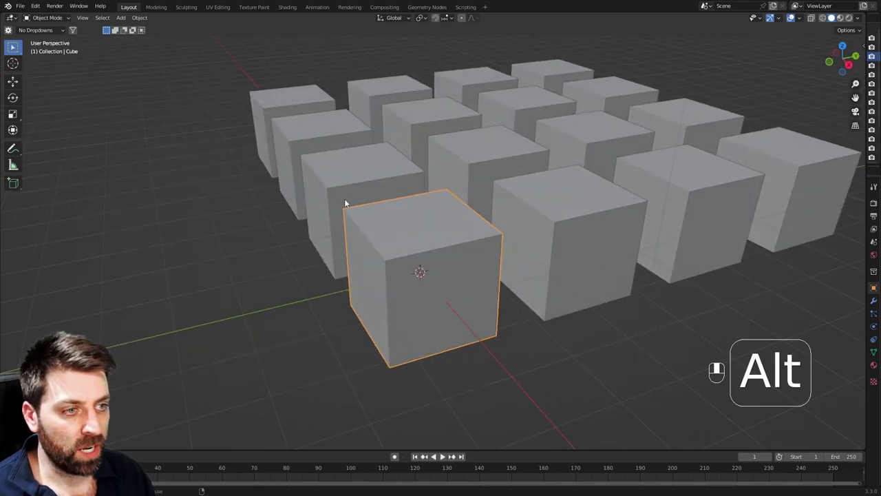
pyautogui.keyDown('alt'); pyautogui.moveTo(282, 230); pyautogui.dragTo(472, 313, button='middle'); pyautogui.keyUp('alt')
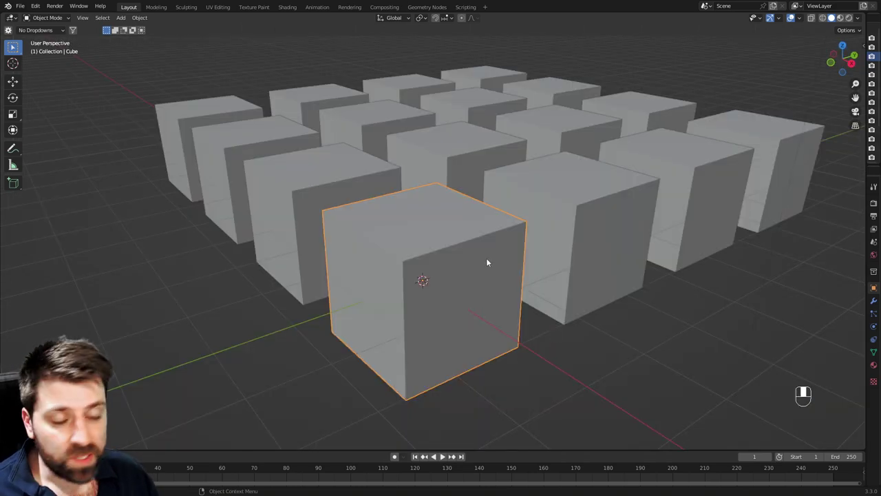
pyautogui.press('g')
pyautogui.click(483, 342)
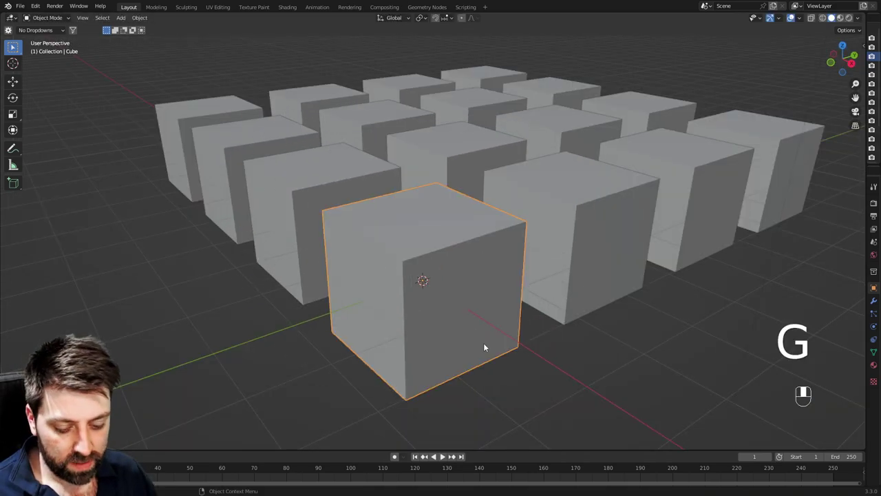
pyautogui.press('r')
pyautogui.click(455, 320)
pyautogui.press('s')
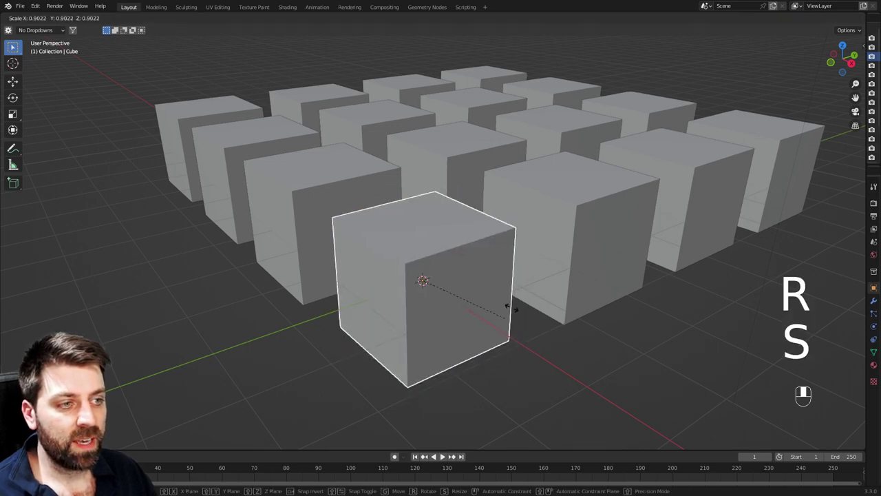
pyautogui.click(582, 294)
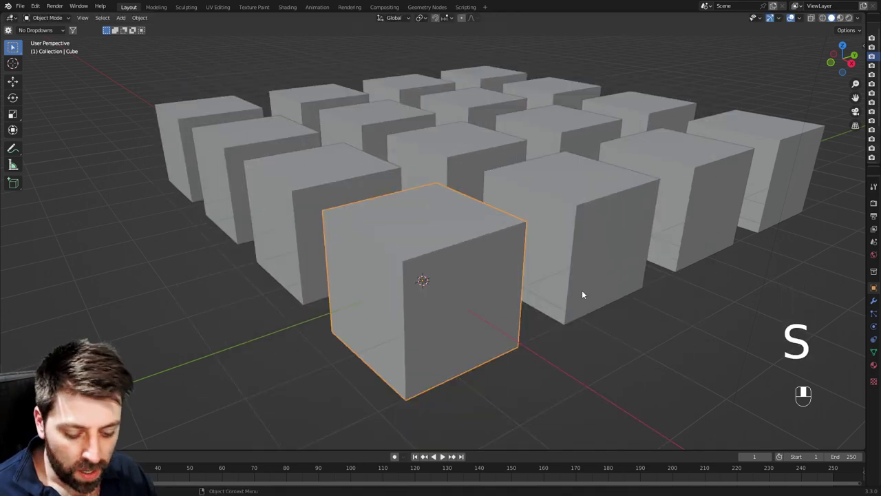
# Try moving the front cube within a single plane, locking the global Z axis and the global Y axis in turn
pyautogui.press('g')
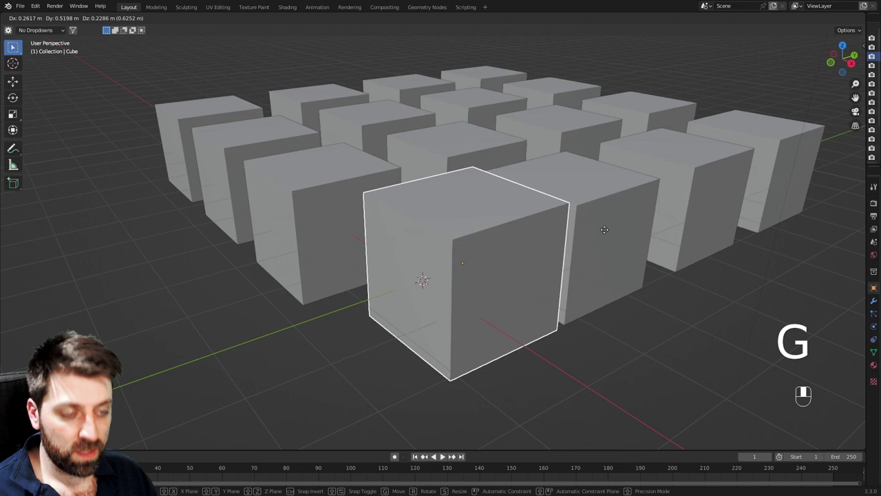
pyautogui.keyDown('shift'); pyautogui.middleClick(638, 299); pyautogui.keyUp('shift')
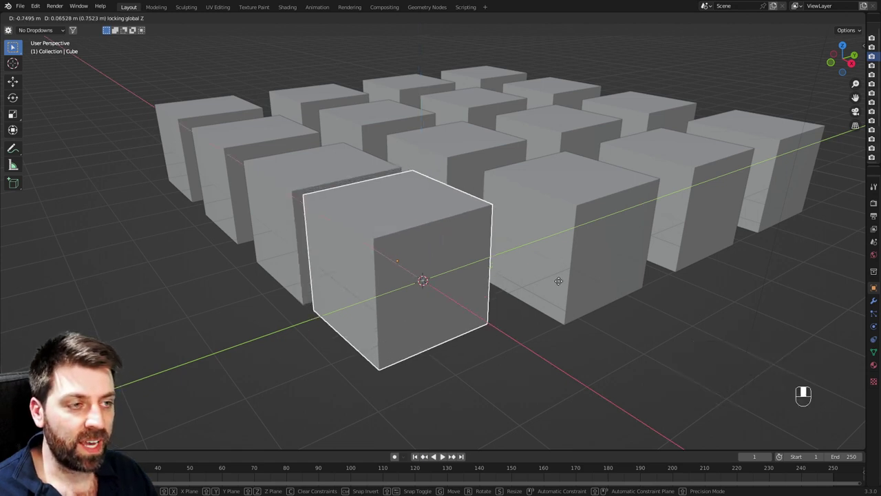
pyautogui.keyDown('shift'); pyautogui.middleClick(620, 257); pyautogui.keyUp('shift')
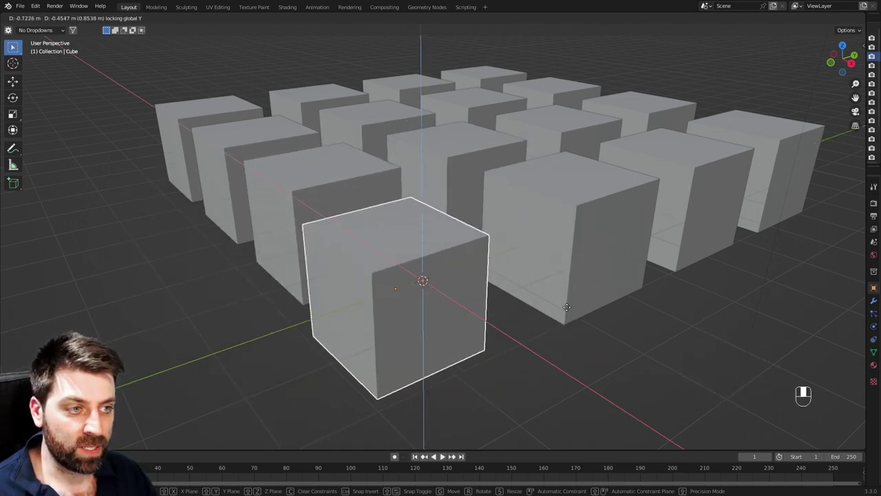
pyautogui.keyDown('shift'); pyautogui.middleClick(685, 266); pyautogui.keyUp('shift')
pyautogui.click(574, 280)
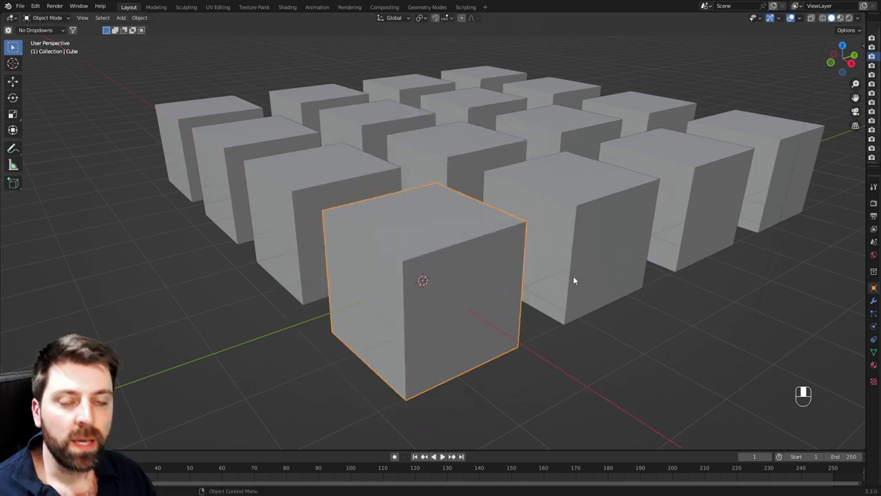
# Try rotating the front cube constrained to the global Z axis, the X axis and the Y axis in turn
pyautogui.press('r')
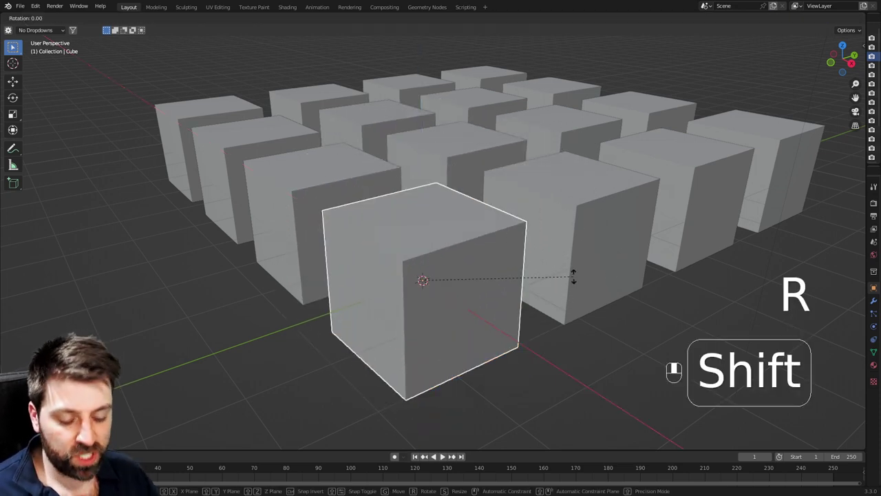
pyautogui.keyDown('shift'); pyautogui.middleClick(573, 275); pyautogui.keyUp('shift')
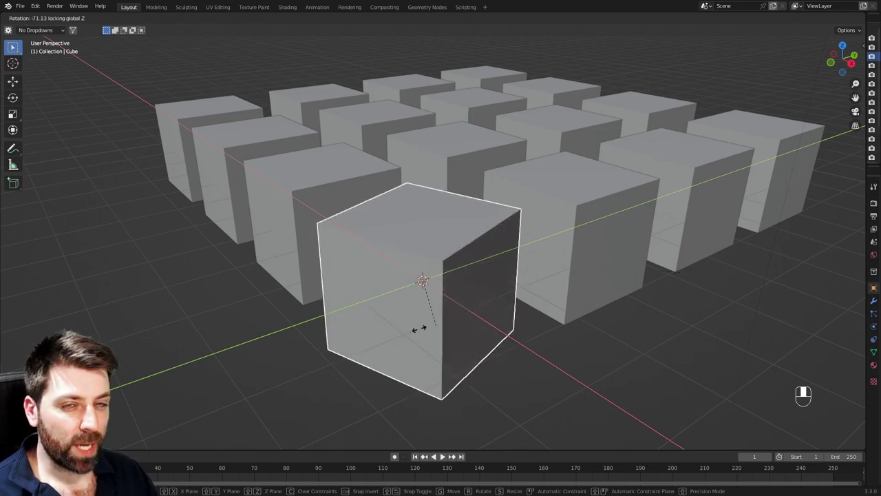
pyautogui.press('shift')
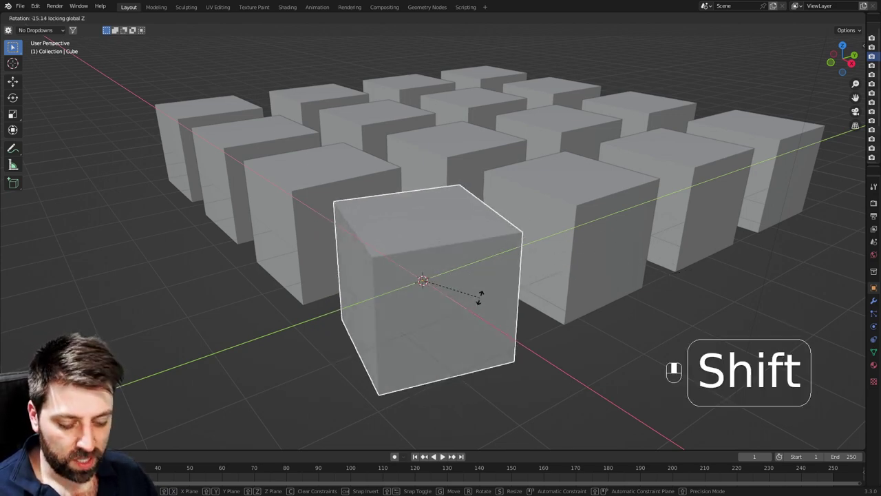
pyautogui.keyDown('shift'); pyautogui.middleClick(529, 295); pyautogui.keyUp('shift')
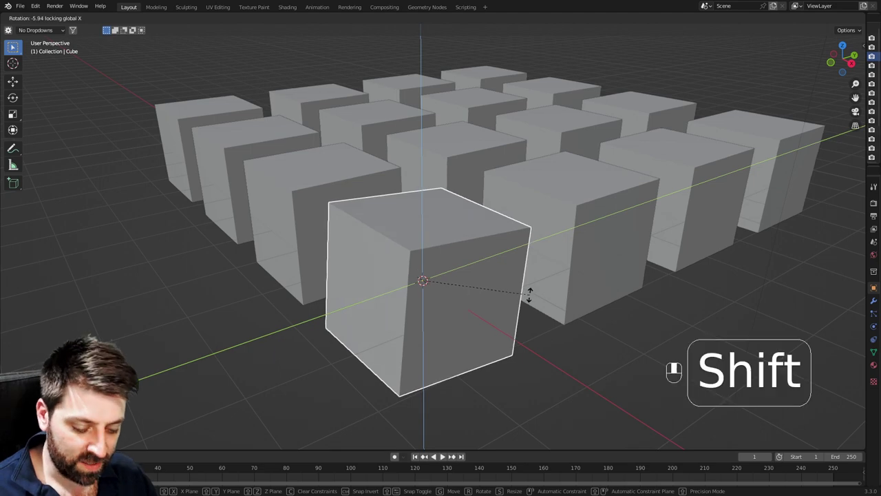
pyautogui.keyDown('shift'); pyautogui.moveTo(529, 295); pyautogui.dragTo(423, 346, button='middle'); pyautogui.keyUp('shift')
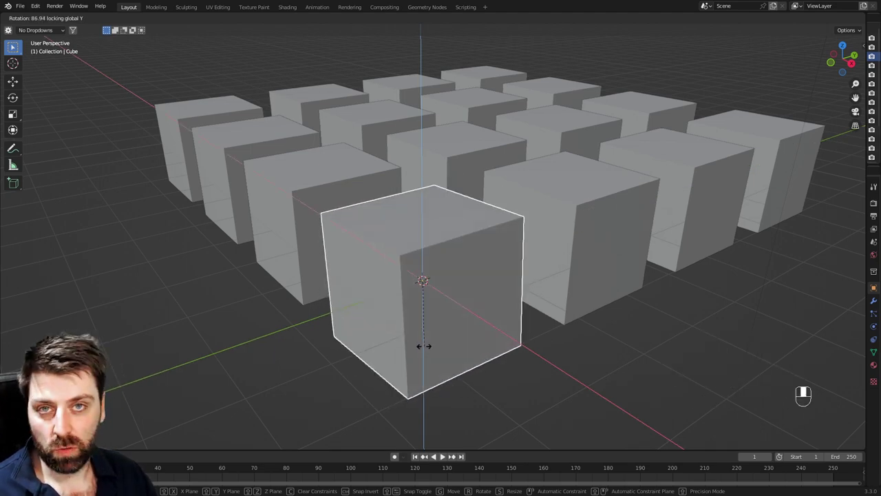
pyautogui.rightClick(423, 346)
# Try scaling the front cube along two axes at a time, excluding the Z, Y and X axis in turn
pyautogui.press('s')
pyautogui.hotkey('shift', 'z')
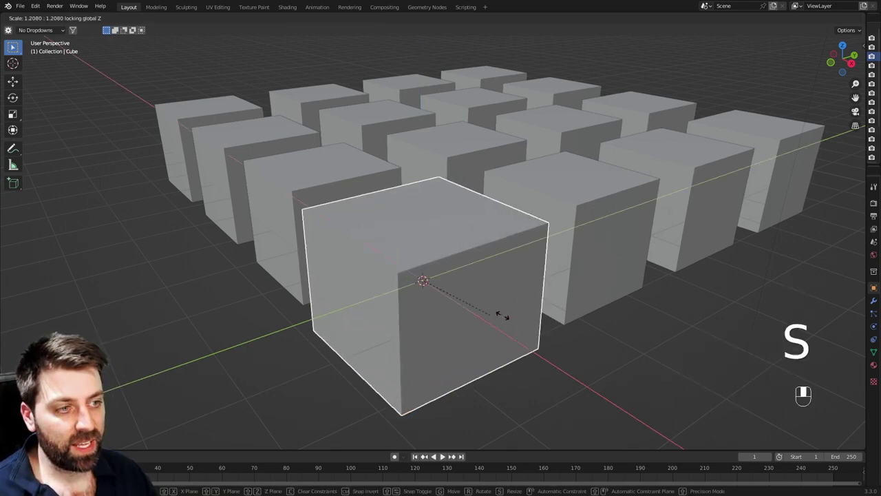
pyautogui.hotkey('shift', 'y')
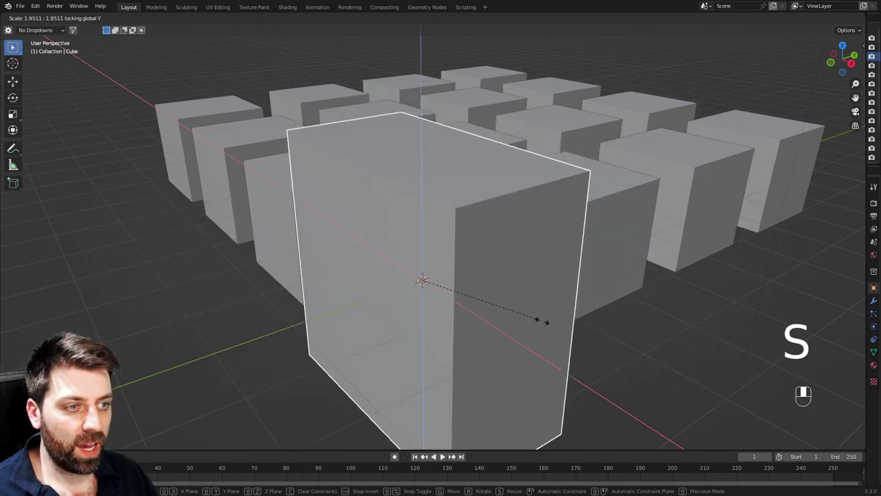
pyautogui.hotkey('shift', 'x')
pyautogui.rightClick(579, 333)
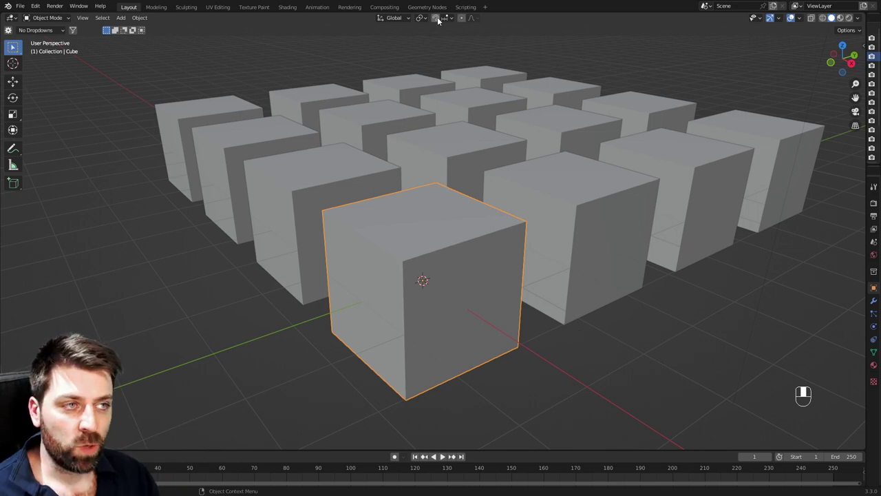
# Try moving the front cube with temporary snapping so that it shifts in whole 1 m increments
pyautogui.press('g')
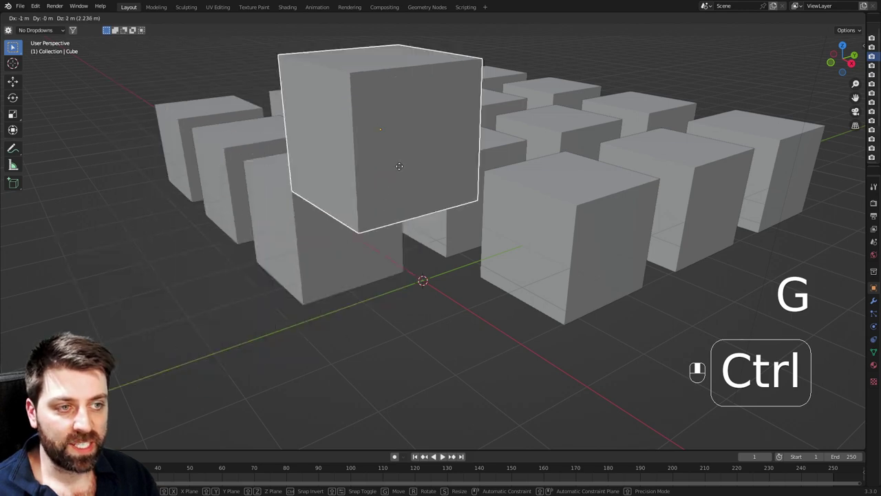
pyautogui.click(468, 309)
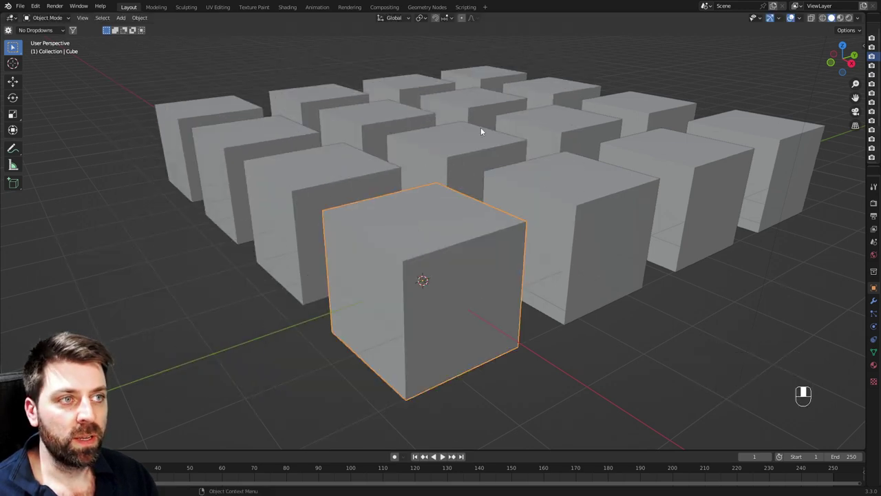
pyautogui.click(445, 19)
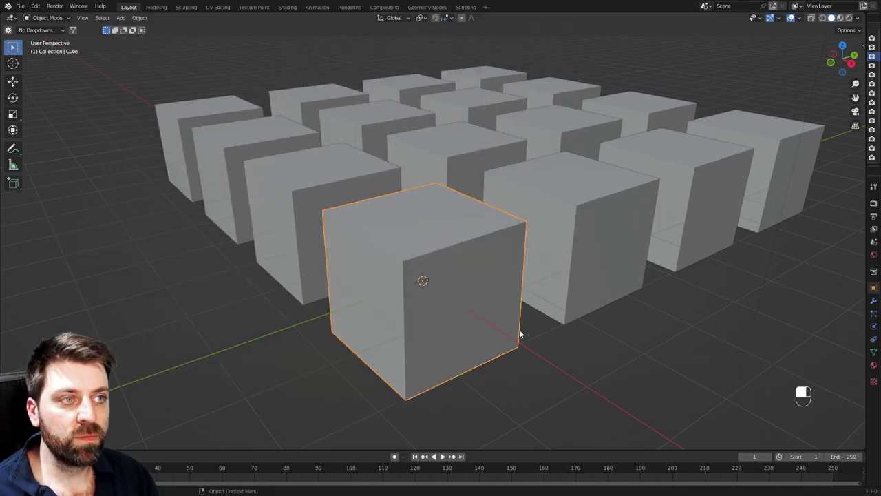
pyautogui.press('g')
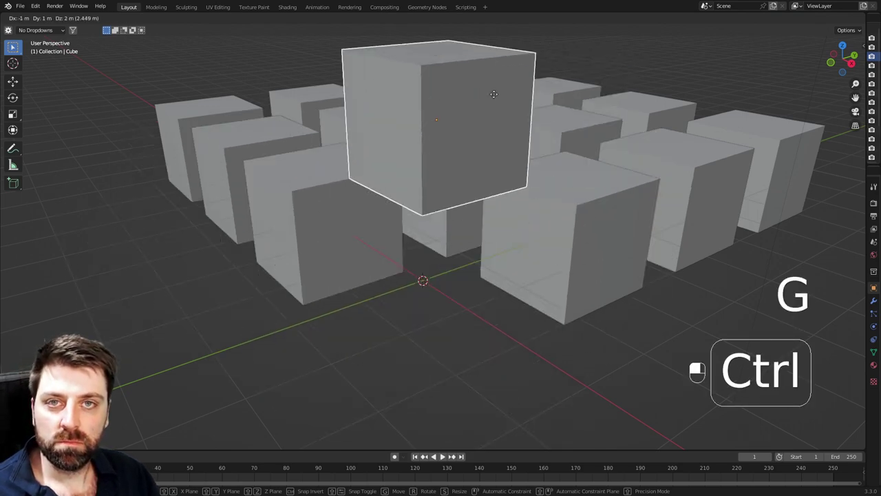
pyautogui.rightClick(393, 174)
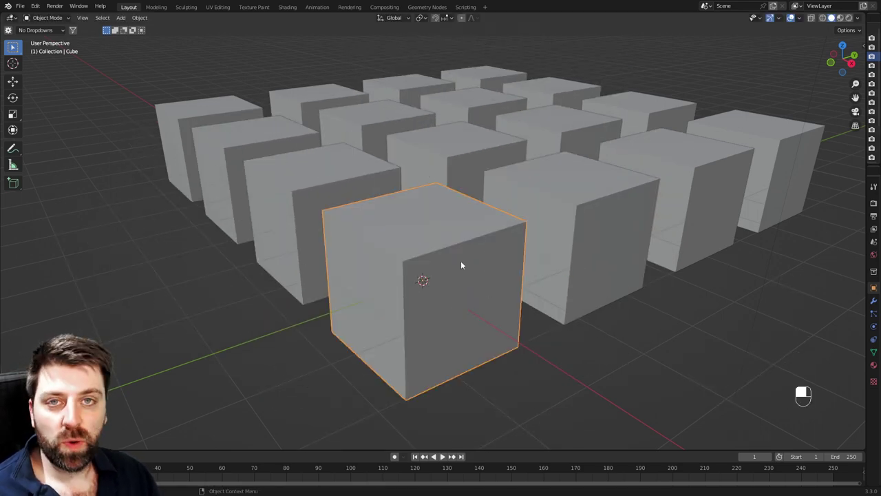
# Hide the front cube and reveal it again
pyautogui.press('h')
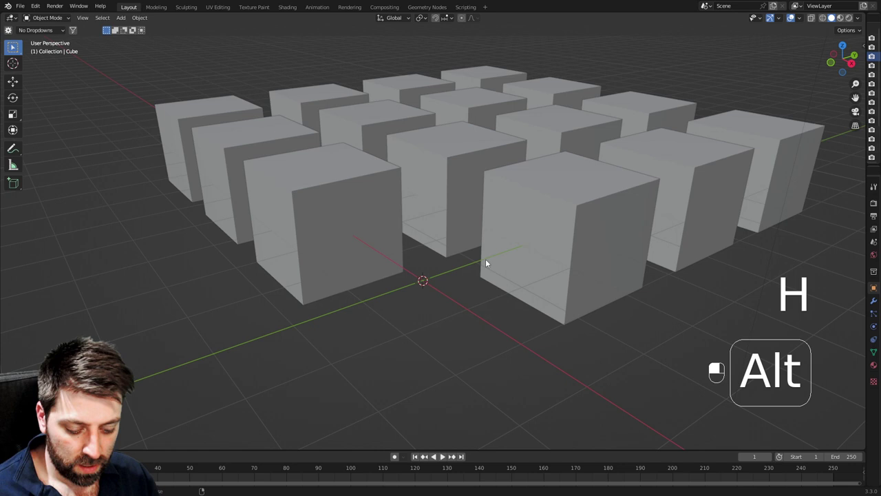
pyautogui.hotkey('alt', 'h')
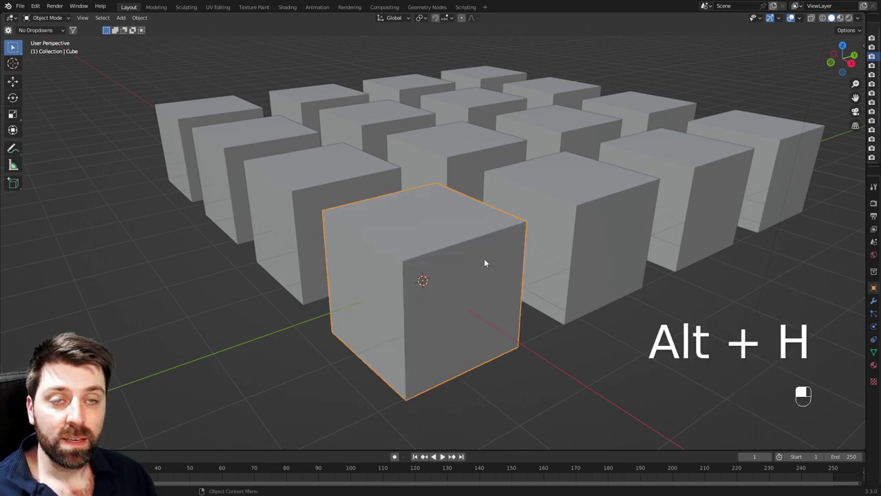
# Join the front cube with the adjacent cube along the green axis, and separate the adjacent cube's linked mesh by selection in Edit Mode
pyautogui.keyDown('shift'); pyautogui.click(548, 249); pyautogui.keyUp('shift')
pyautogui.hotkey('ctrl', 'j')
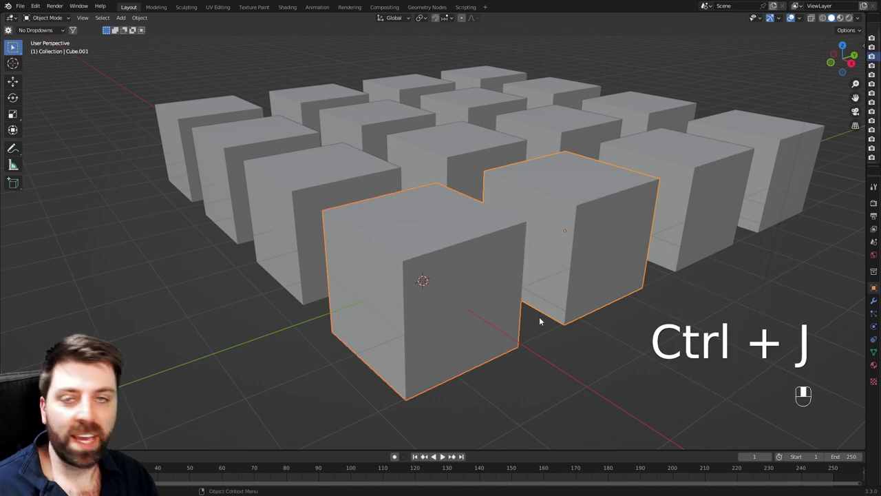
pyautogui.press('Tab')
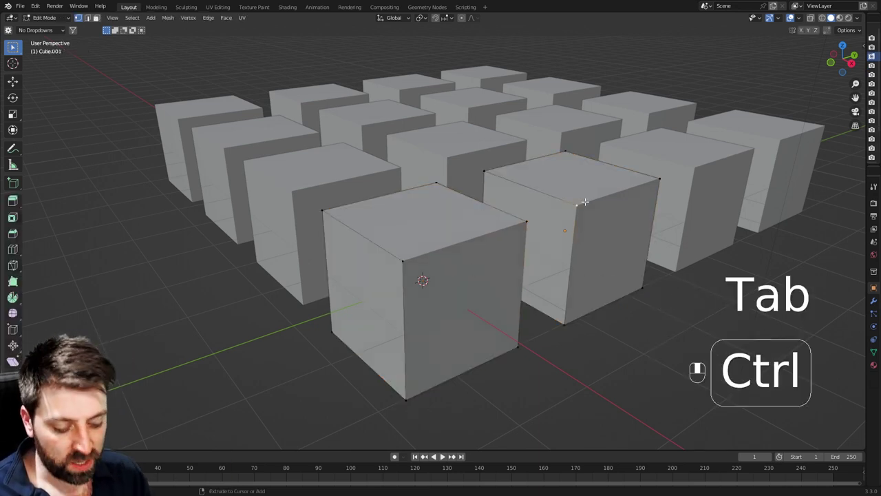
pyautogui.hotkey('ctrl', 'l')
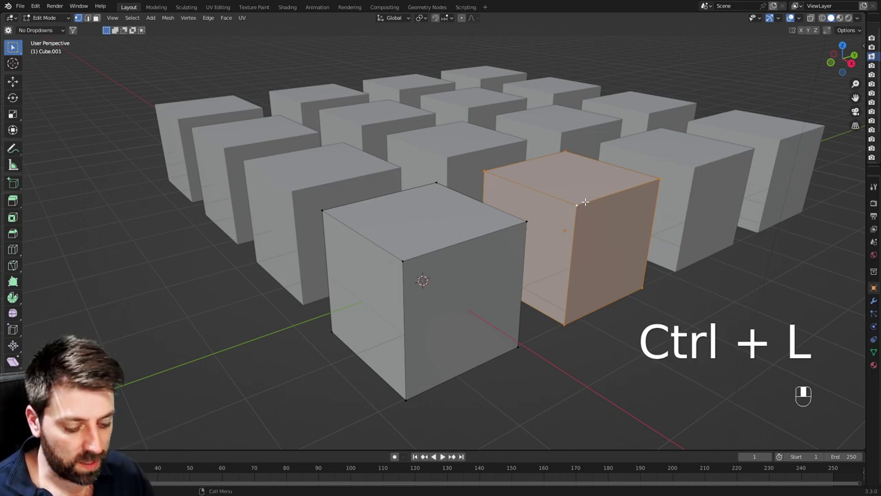
pyautogui.press('p')
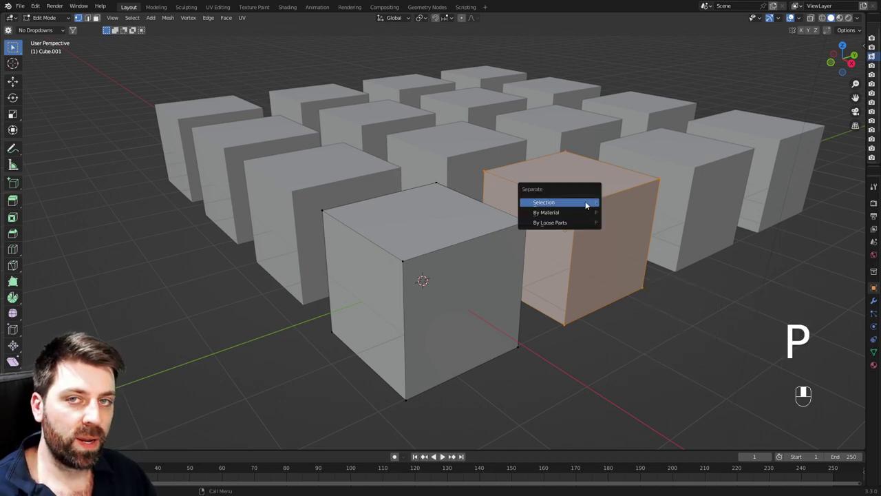
pyautogui.click(586, 204)
pyautogui.press('Tab')
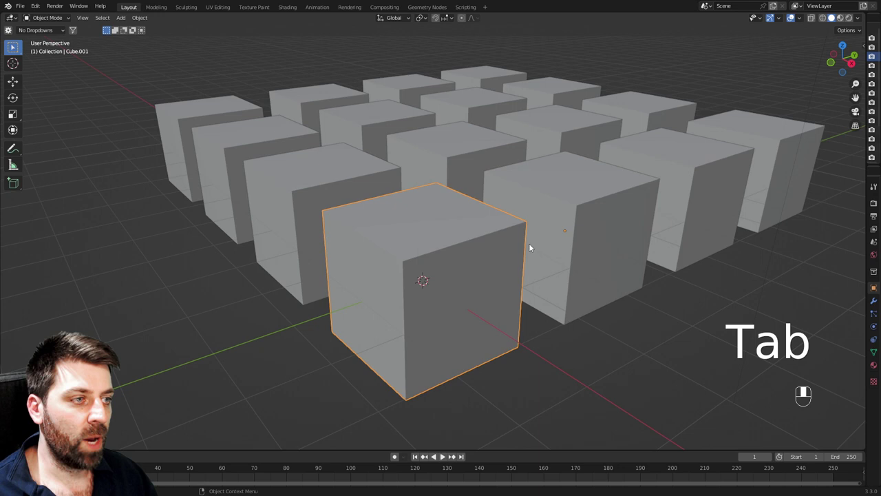
# Try rotating the front cube freely, including with trackball rotation
pyautogui.click(543, 231)
pyautogui.click(409, 252)
pyautogui.press('r')
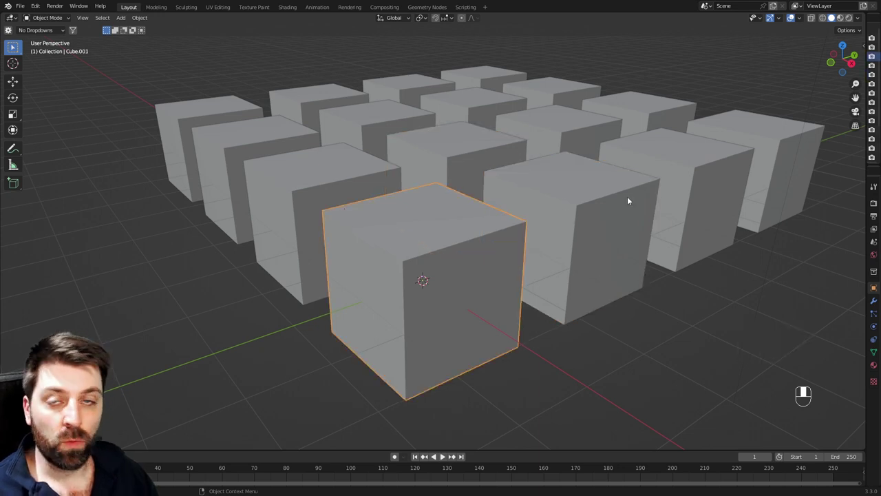
pyautogui.press('r')
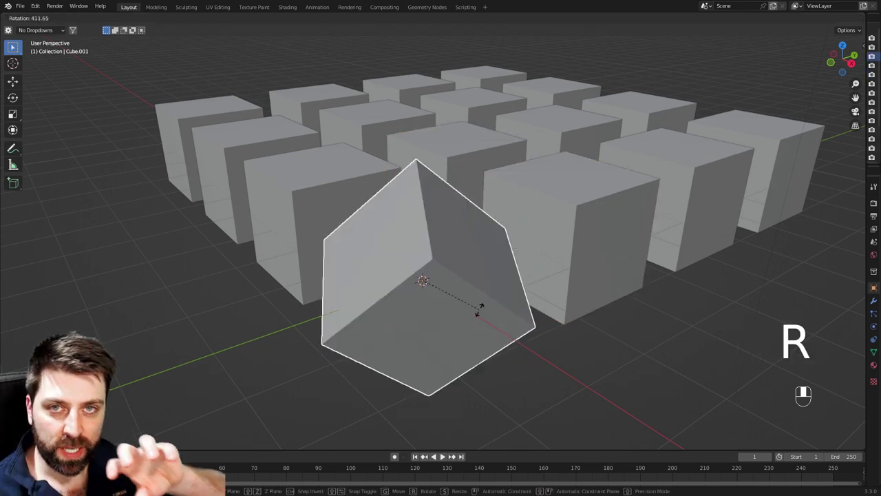
pyautogui.press('r')
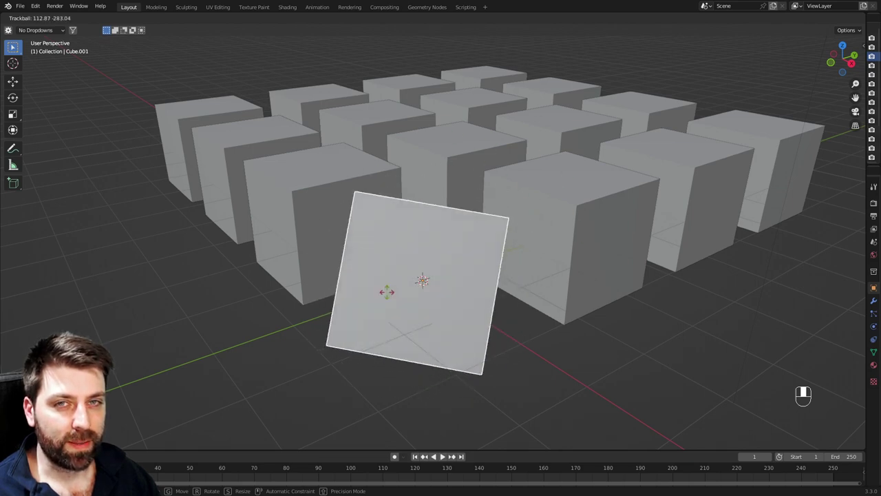
pyautogui.press('Escape')
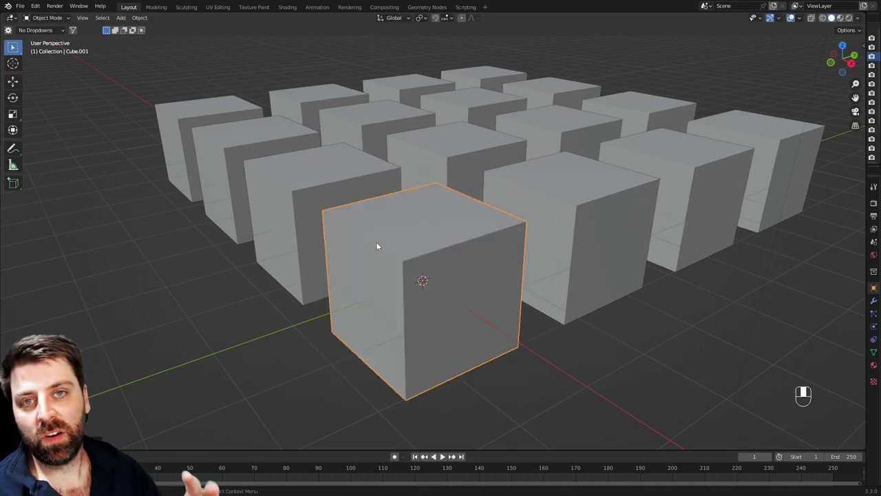
# Open the operator search, dismiss it without running anything, and open it once more
pyautogui.press('space')
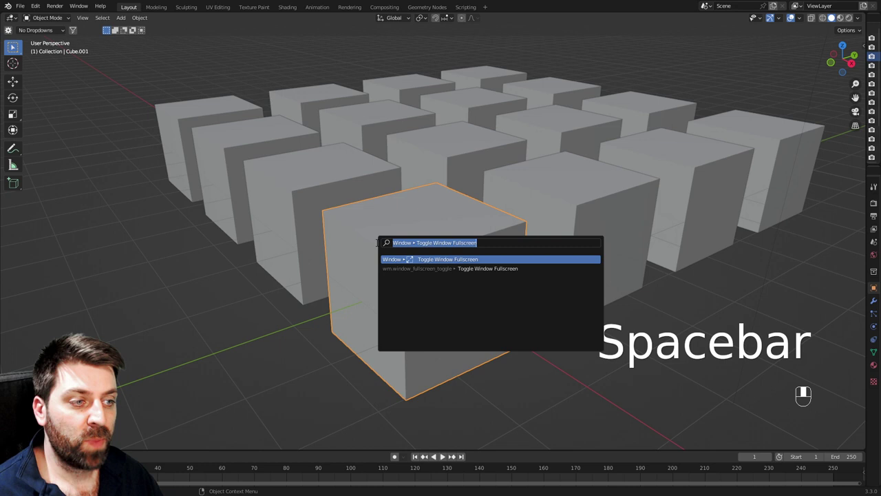
pyautogui.press('Escape')
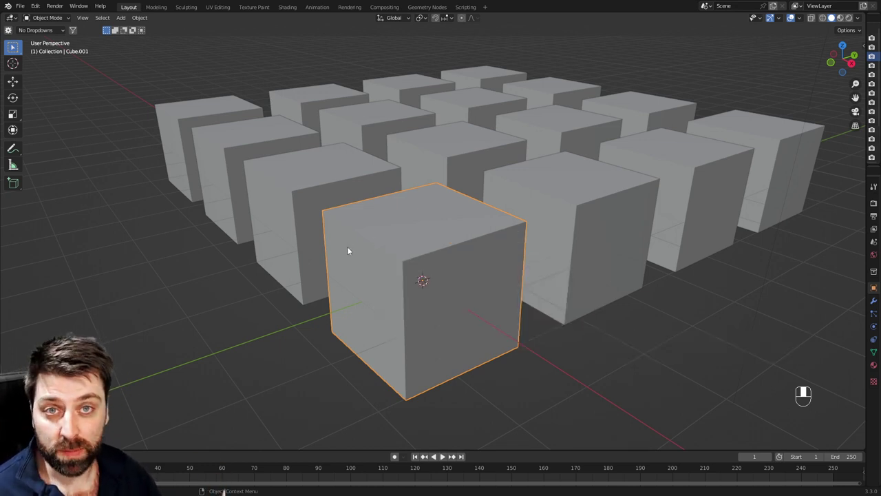
pyautogui.press('F3')
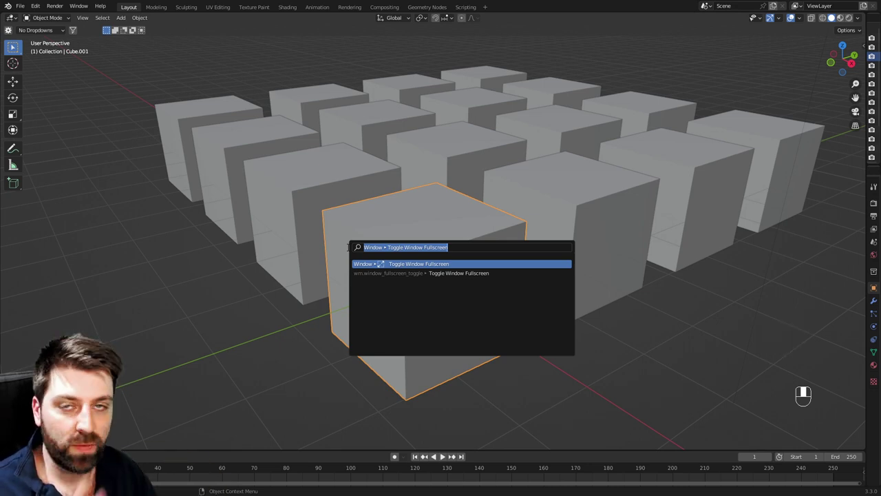
# Hide and restore the viewport toolbar, and show and hide the sidebar
pyautogui.press('t')
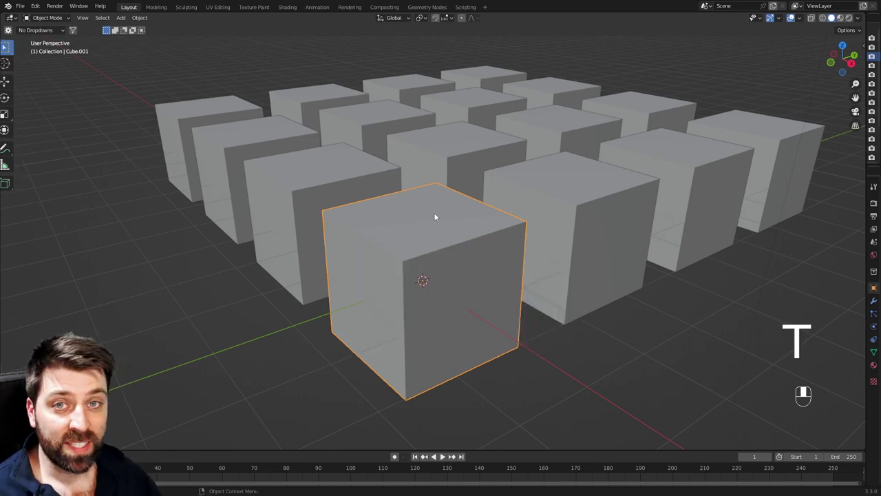
pyautogui.press('t')
pyautogui.press('n')
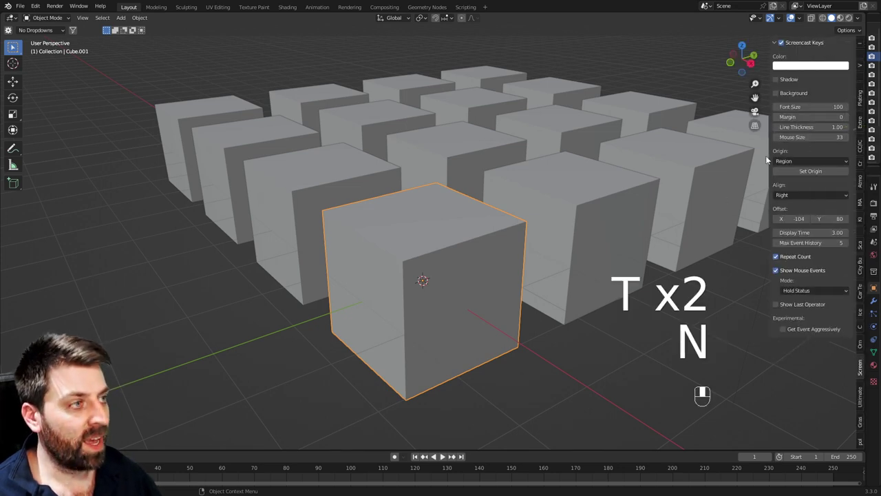
pyautogui.press('n')
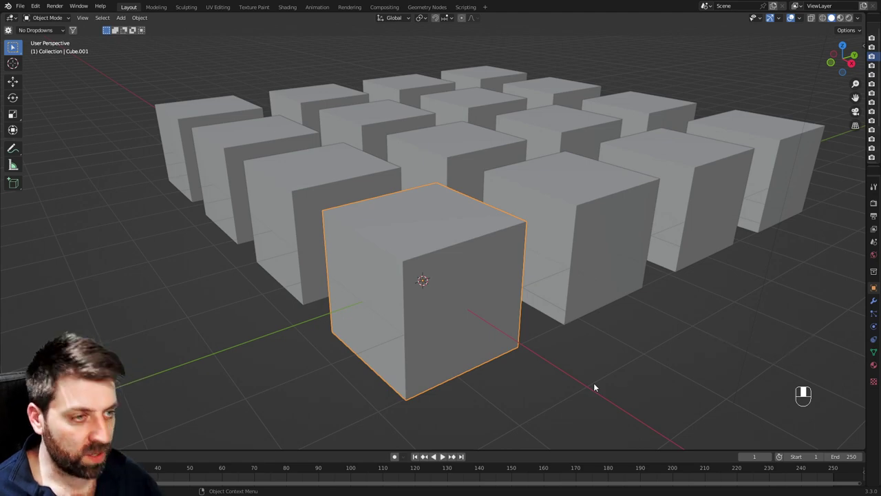
# View the cube grid in the front, right and top orthographic views
pyautogui.press('KP_5')
pyautogui.moveTo(596, 380); pyautogui.dragTo(546, 355, button='middle')
pyautogui.press('KP_1')
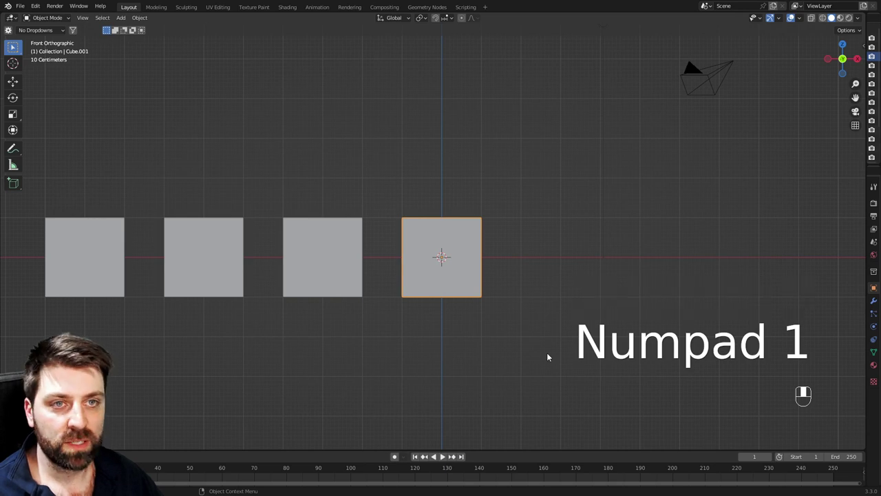
pyautogui.press('KP_3')
pyautogui.press('KP_7')
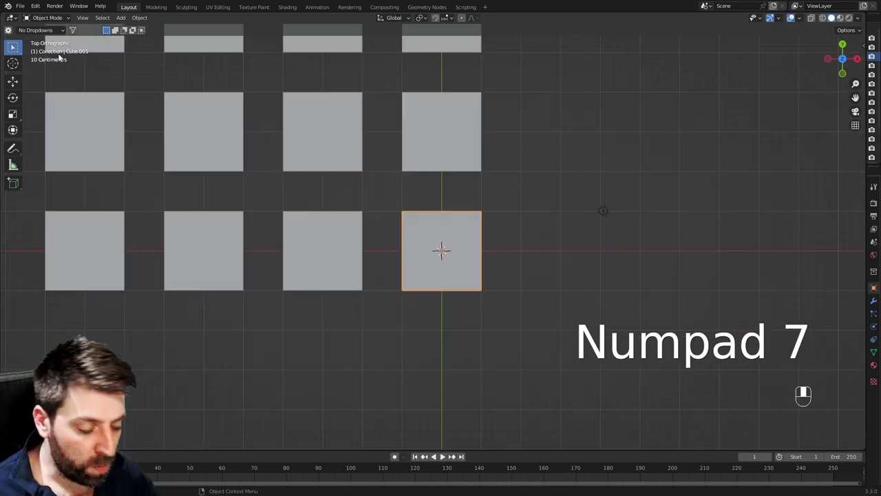
# View the cube grid in the opposite back, left and bottom orthographic views
pyautogui.press('ctrl+KP_1')
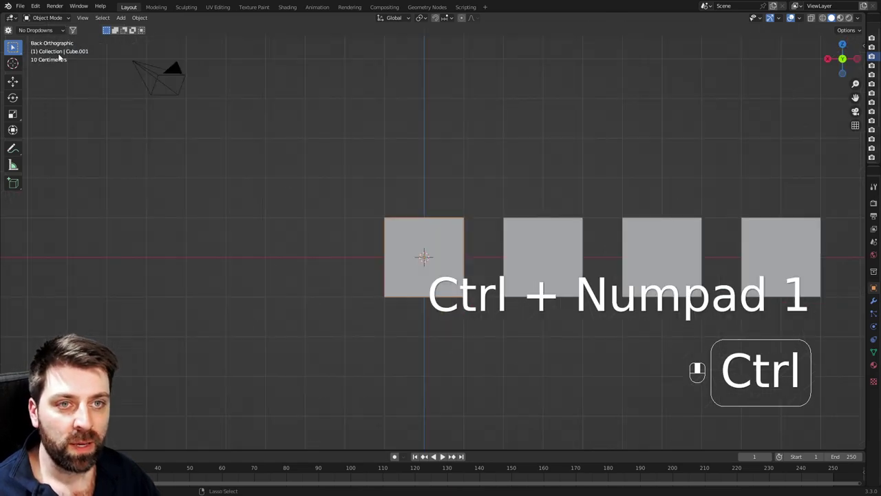
pyautogui.press('ctrl+KP_3')
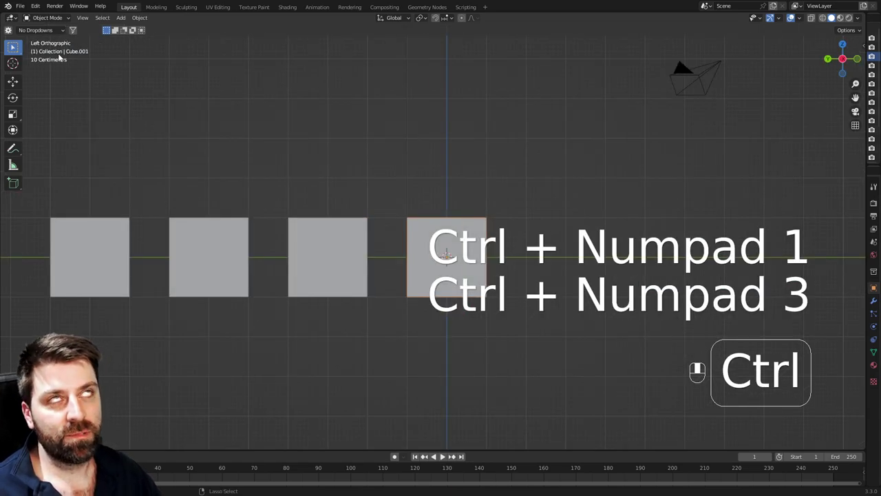
pyautogui.press('ctrl+KP_7')
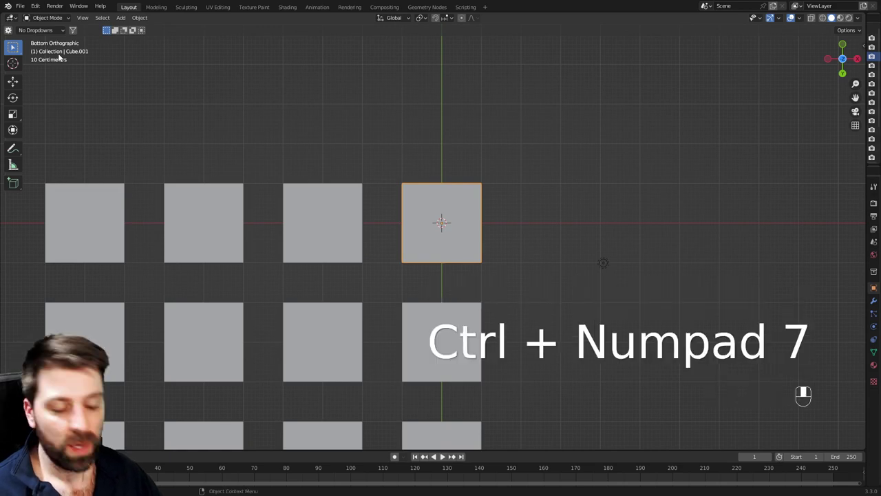
# Orbit the view horizontally around the cubes in repeated fixed increments
pyautogui.press('KP_4')
pyautogui.press('KP_4')
pyautogui.press('KP_4')
pyautogui.press('KP_4')
pyautogui.press('KP_4')
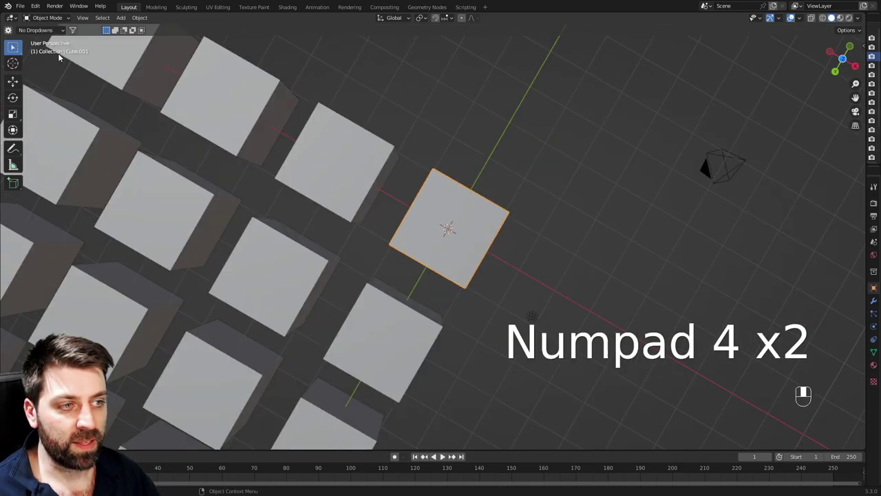
pyautogui.press('KP_4')
pyautogui.press('KP_4')
pyautogui.press('KP_4')
pyautogui.press('KP_4')
pyautogui.press('KP_4')
pyautogui.press('KP_4')
pyautogui.press('KP_4')
pyautogui.press('KP_4')
pyautogui.press('KP_4')
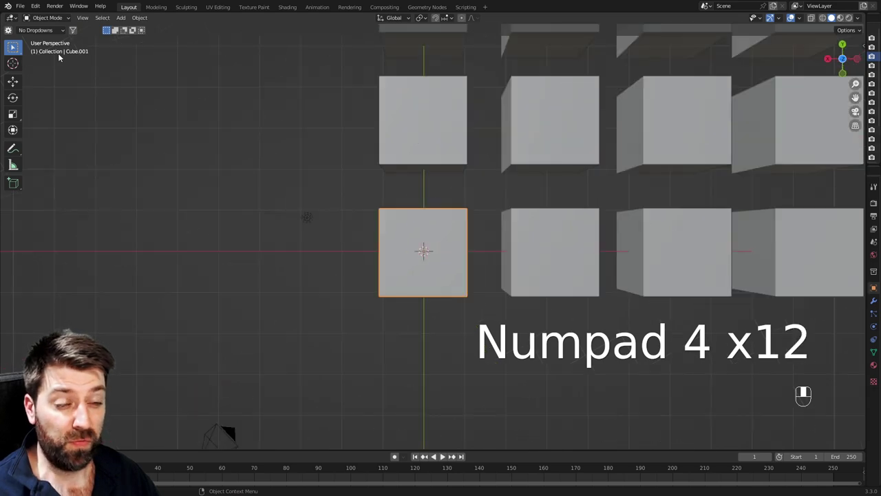
pyautogui.press('KP_4')
pyautogui.press('KP_4')
pyautogui.press('KP_4')
pyautogui.press('KP_4')
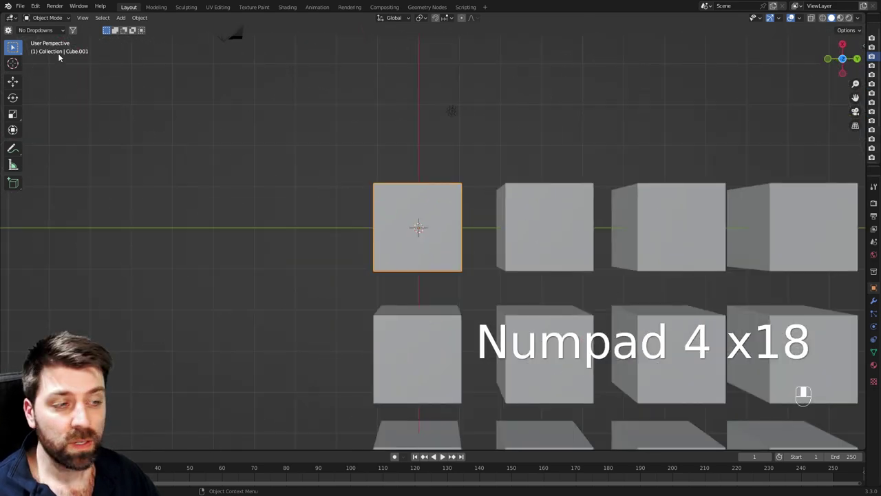
# Orbit the view vertically around the cubes in fixed increments in both directions, and look at the grid from the side
pyautogui.press('KP_8')
pyautogui.press('KP_8')
pyautogui.press('KP_8')
pyautogui.press('KP_8')
pyautogui.press('KP_8')
pyautogui.press('KP_8')
pyautogui.press('KP_8')
pyautogui.press('KP_8')
pyautogui.press('KP_8')
pyautogui.press('KP_8')
pyautogui.press('KP_8')
pyautogui.press('KP_8')
pyautogui.press('KP_8')
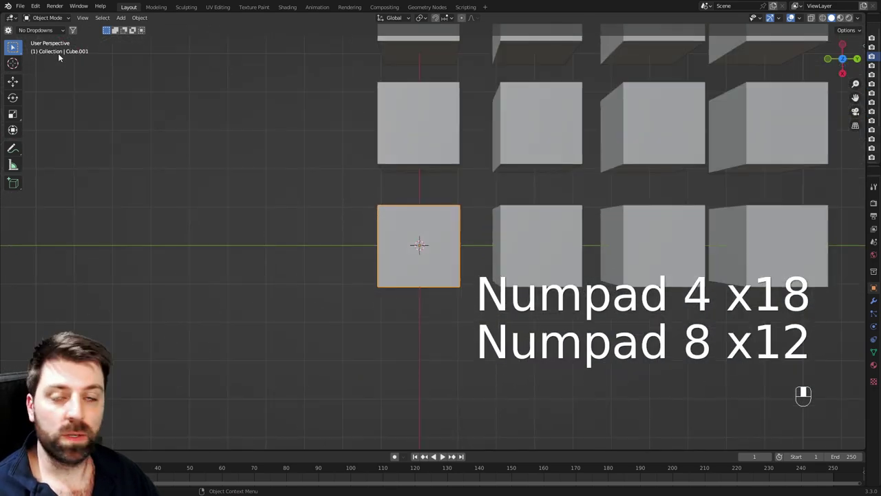
pyautogui.press('KP_2')
pyautogui.press('KP_2')
pyautogui.press('KP_2')
pyautogui.press('KP_2')
pyautogui.press('KP_2')
pyautogui.press('KP_2')
pyautogui.press('KP_2')
pyautogui.press('KP_3')
pyautogui.press('KP_3')
pyautogui.press('KP_6')
pyautogui.press('KP_6')
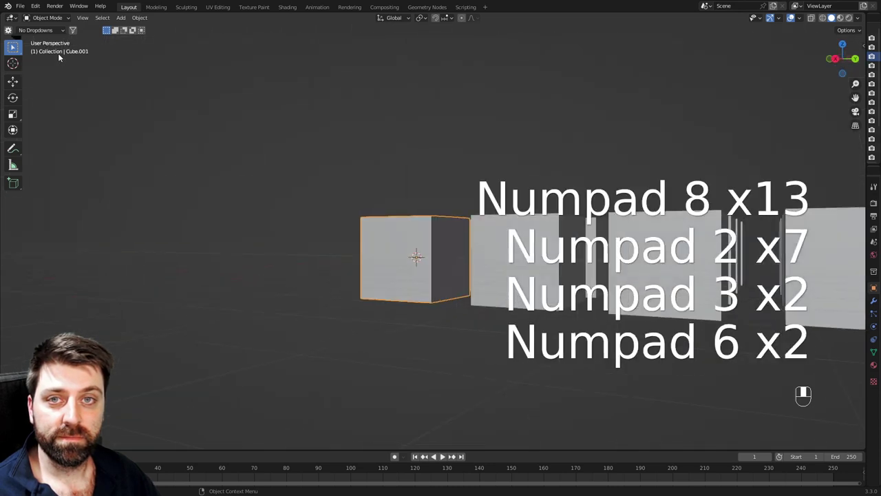
# Flip the view to its opposite side and orbit to a perspective overview with the selected cube in front
pyautogui.press('KP_9')
pyautogui.press('KP_4')
pyautogui.press('KP_9')
pyautogui.press('KP_4')
pyautogui.press('KP_9')
pyautogui.press('KP_Add')
pyautogui.press('KP_8')
pyautogui.press('KP_6')
pyautogui.press('r')
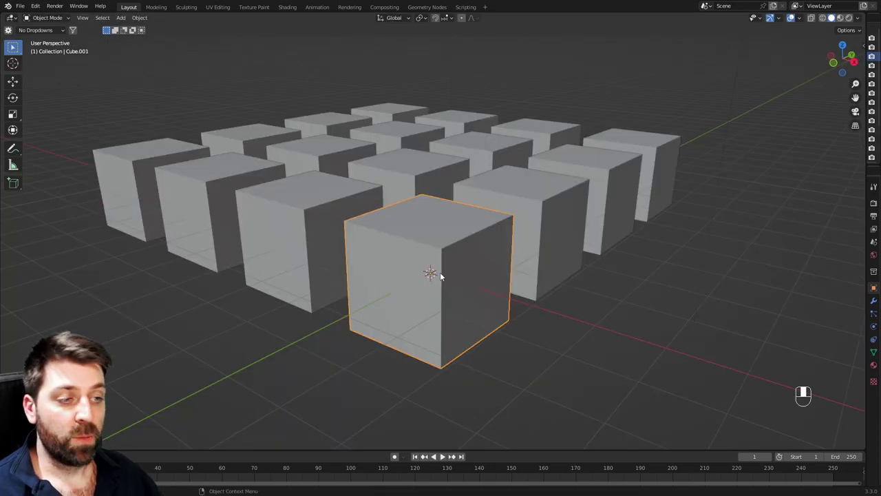
# Add a UV sphere and move it straight up along the Z axis until it sits above the front cube
pyautogui.hotkey('shift', 'a')
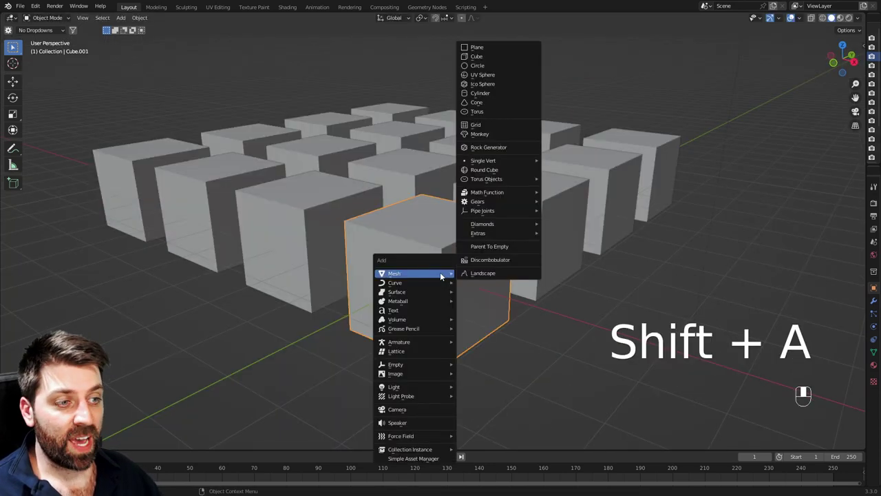
pyautogui.click(490, 76)
pyautogui.press('g')
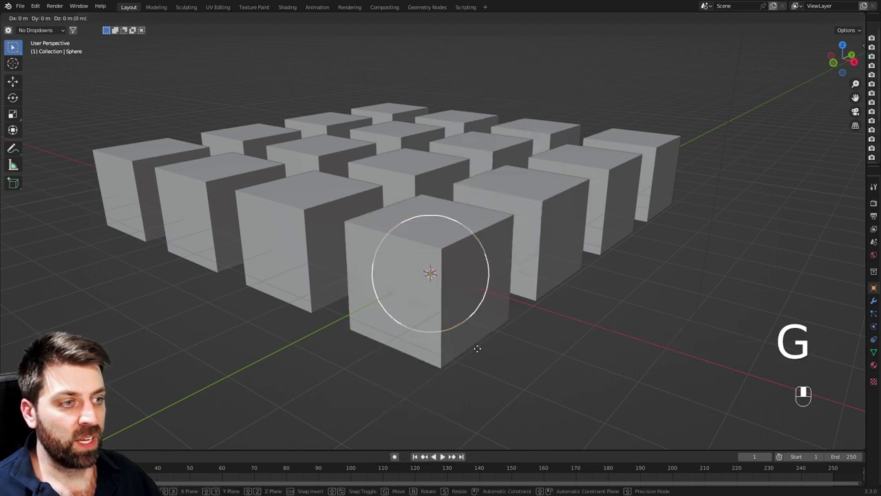
pyautogui.press('z')
pyautogui.click(478, 165)
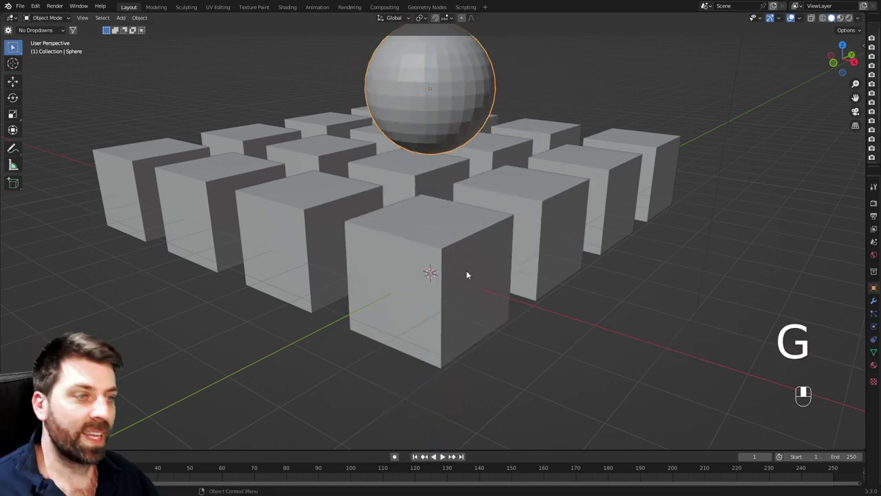
# Invert the selection and delete every visible object except the sphere
pyautogui.scroll(-3, 455, 264)
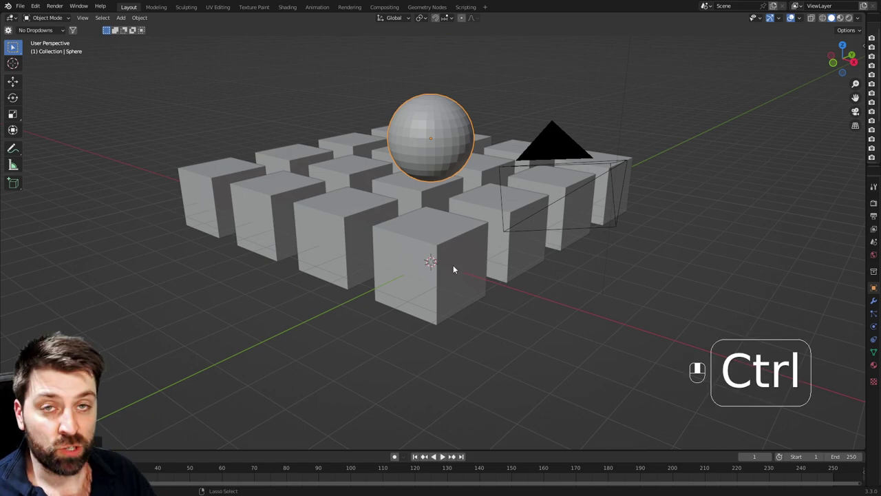
pyautogui.hotkey('ctrl', 'i')
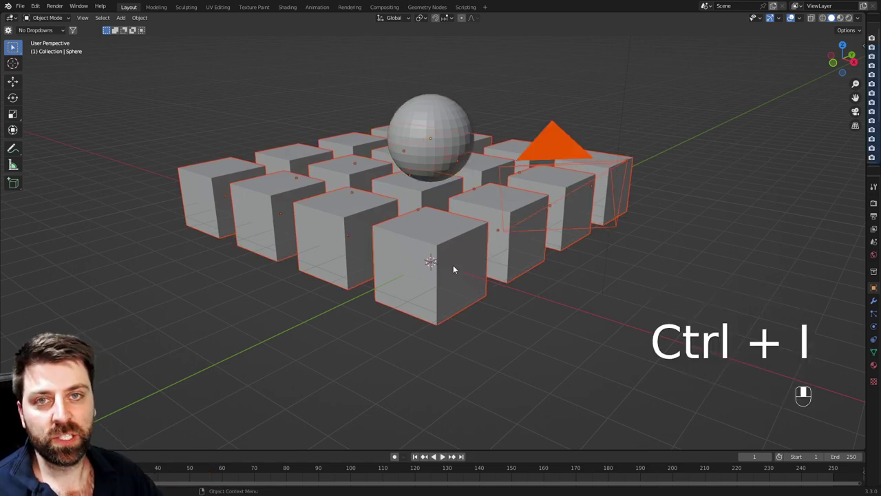
pyautogui.press('Delete')
# Clear the sphere's location so that it returns to the world origin
pyautogui.click(429, 136)
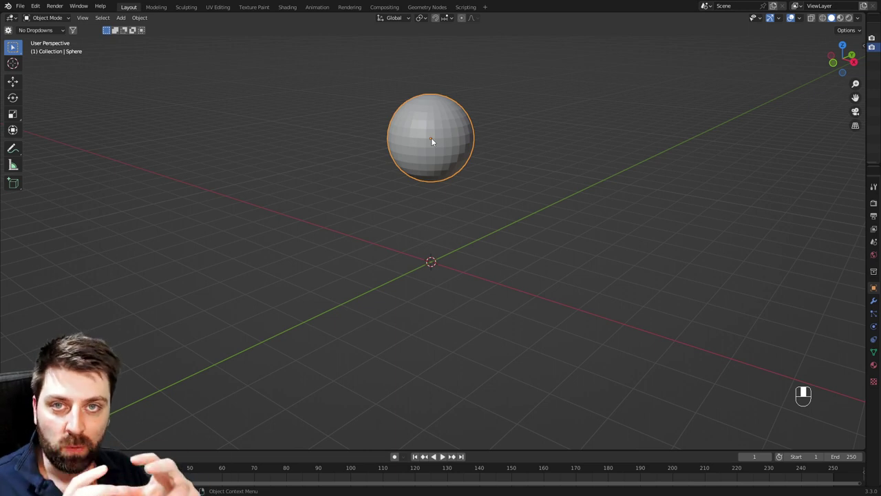
pyautogui.hotkey('alt', 'g')
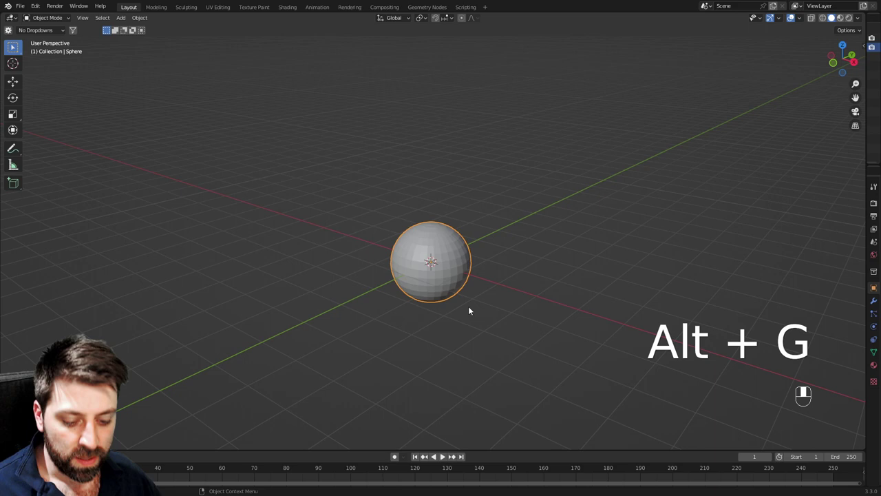
# Rotate the sphere freely and clear its rotation, and scale it up and clear its scale
pyautogui.press('r')
pyautogui.click(472, 258)
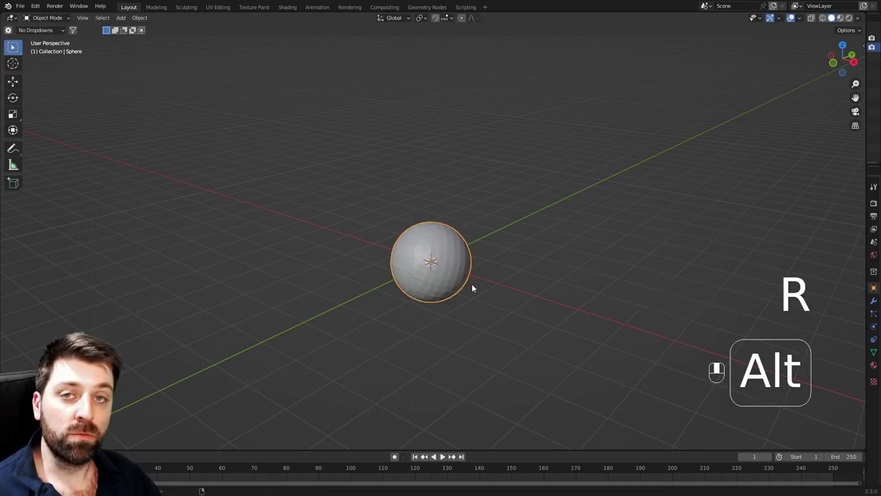
pyautogui.hotkey('alt', 'r')
pyautogui.press('s')
pyautogui.click(665, 334)
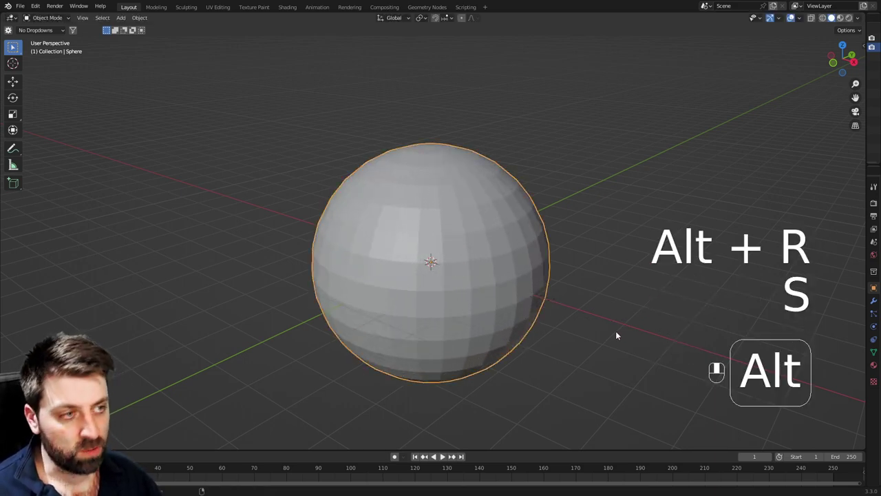
pyautogui.hotkey('alt', 's')
# Examine the sphere's location, rotation and scale values in its transform properties
pyautogui.press('n')
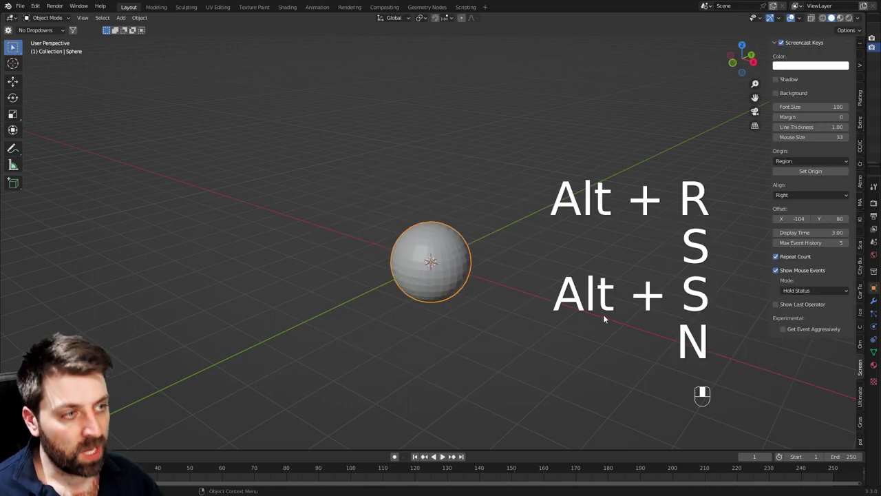
pyautogui.click(859, 47)
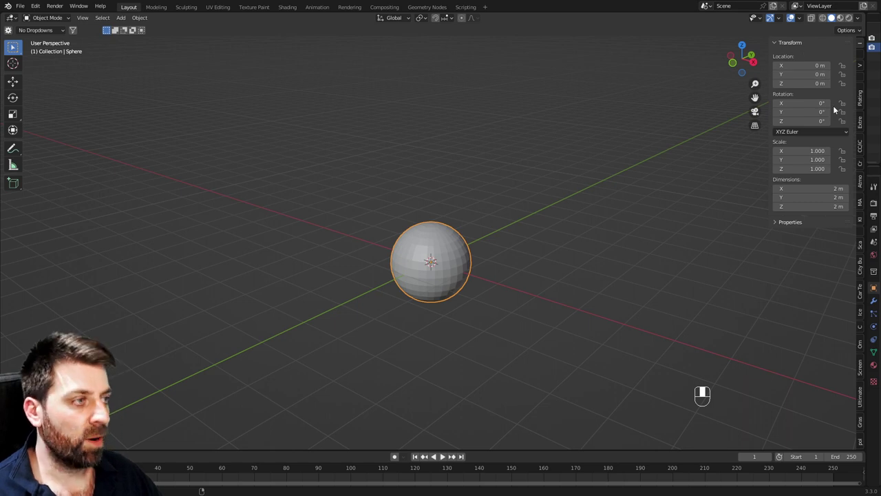
pyautogui.press('Tab')
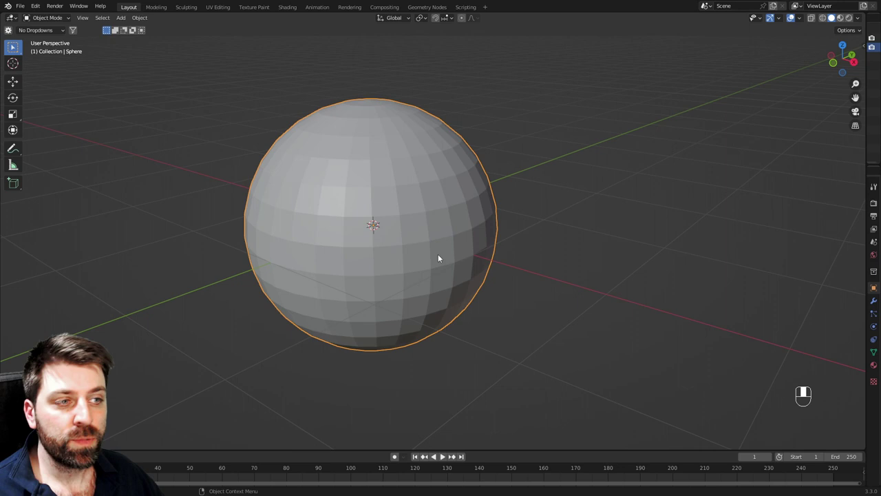
# Enter Edit Mode on the sphere, go through edge selection to face selection, and select a single face on its upper front
pyautogui.press('Tab')
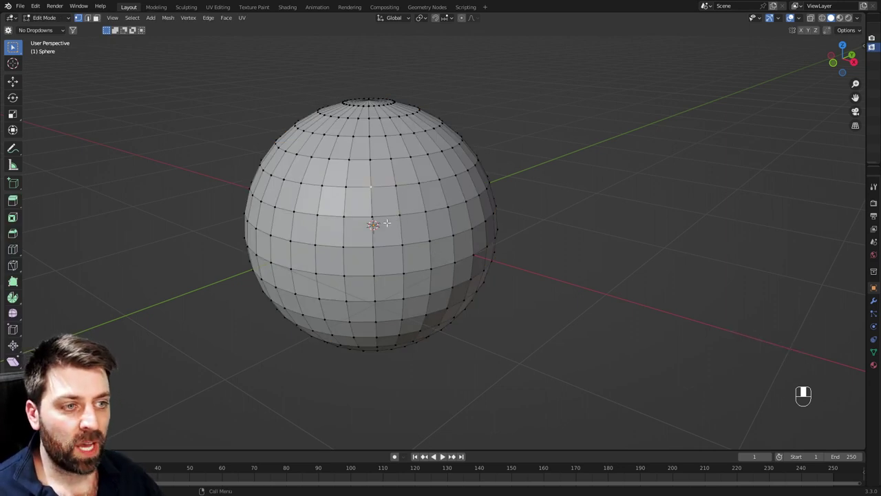
pyautogui.press('2')
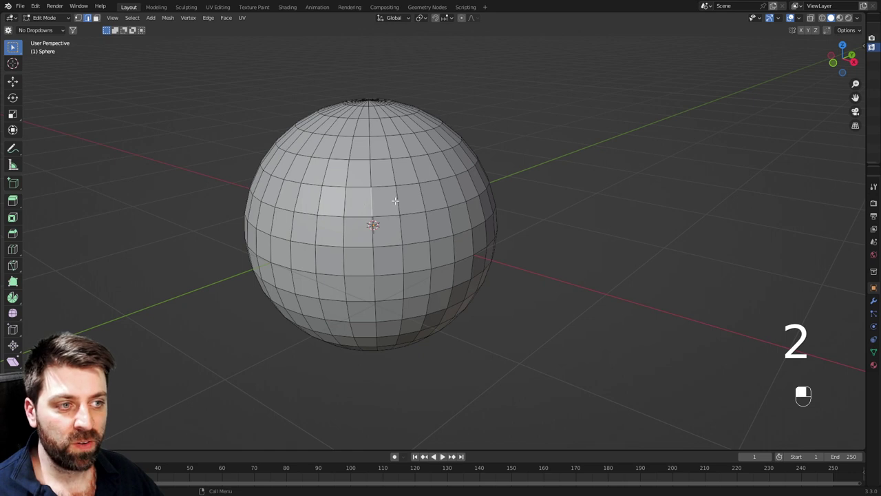
pyautogui.press('3')
pyautogui.click(393, 201)
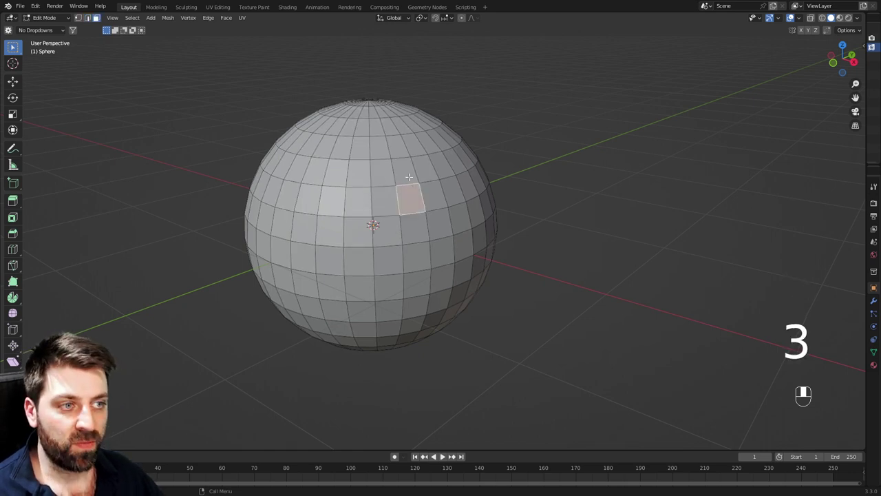
pyautogui.moveTo(409, 177); pyautogui.dragTo(385, 209)
pyautogui.rightClick(410, 203)
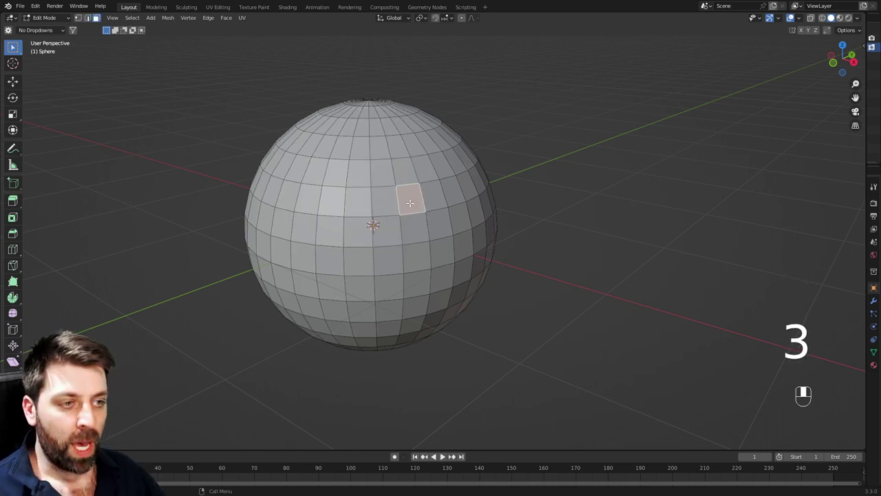
pyautogui.click(392, 168)
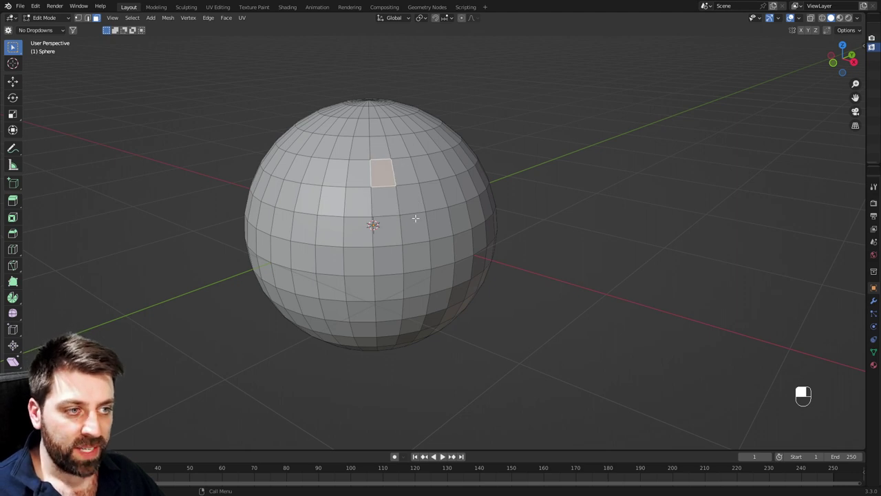
# Use Circle Select to select the faces across the upper and middle front of the sphere
pyautogui.press('v')
pyautogui.press('c')
pyautogui.press('c')
pyautogui.moveTo(409, 223)
pyautogui.mouseDown()
pyautogui.moveTo(426, 172)
pyautogui.moveTo(330, 268)
pyautogui.moveTo(407, 151)
pyautogui.moveTo(394, 138)
pyautogui.moveTo(413, 156)
pyautogui.moveTo(403, 183)
pyautogui.mouseUp()
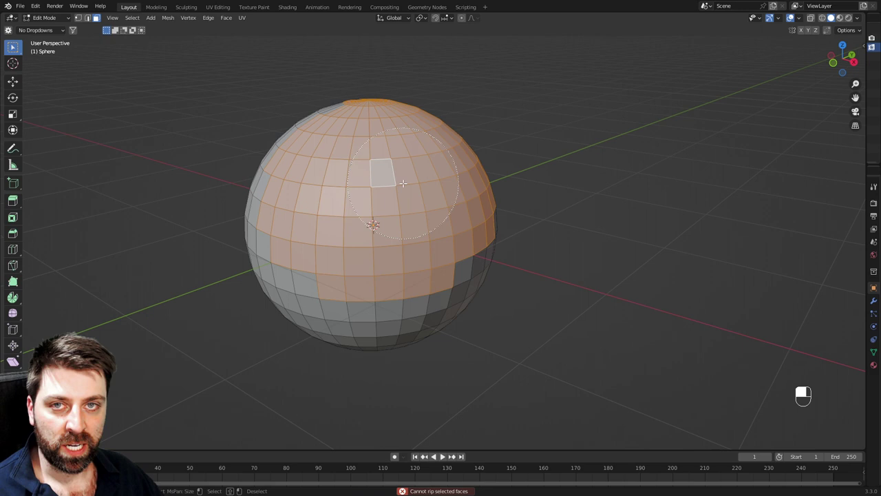
# Deselect the sphere's faces with Circle Select and box-select the faces on its upper half
pyautogui.moveTo(402, 183)
pyautogui.mouseDown(button='middle')
pyautogui.moveTo(466, 247)
pyautogui.moveTo(400, 223)
pyautogui.moveTo(409, 157)
pyautogui.moveTo(476, 172)
pyautogui.moveTo(368, 124)
pyautogui.moveTo(294, 228)
pyautogui.moveTo(446, 260)
pyautogui.moveTo(450, 227)
pyautogui.mouseUp(button='middle')
pyautogui.rightClick(450, 227)
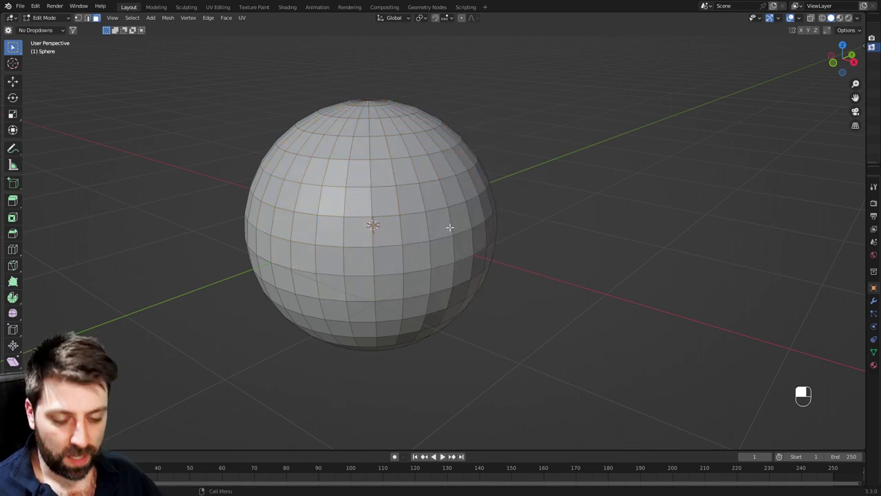
pyautogui.press('b')
pyautogui.moveTo(549, 73); pyautogui.dragTo(201, 268)
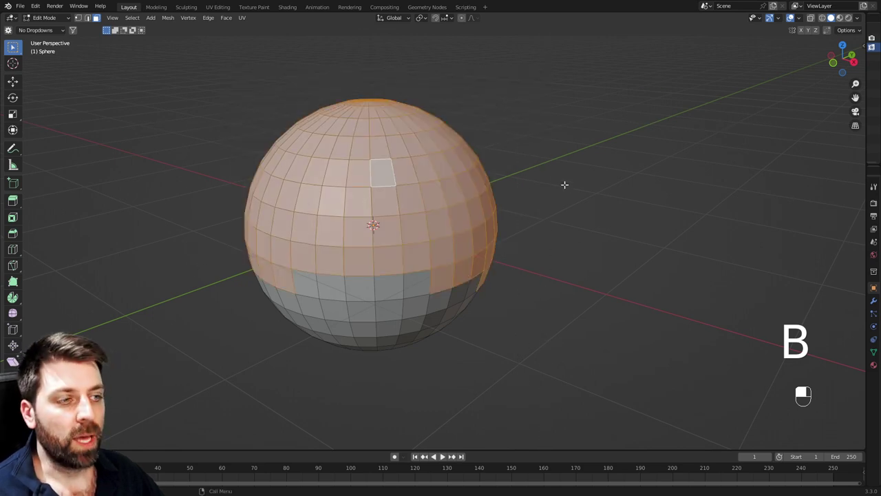
# Box-deselect the faces below the sphere's cap, and box-select a rectangular block of faces on its middle front instead
pyautogui.press('b')
pyautogui.moveTo(571, 180); pyautogui.dragTo(197, 329)
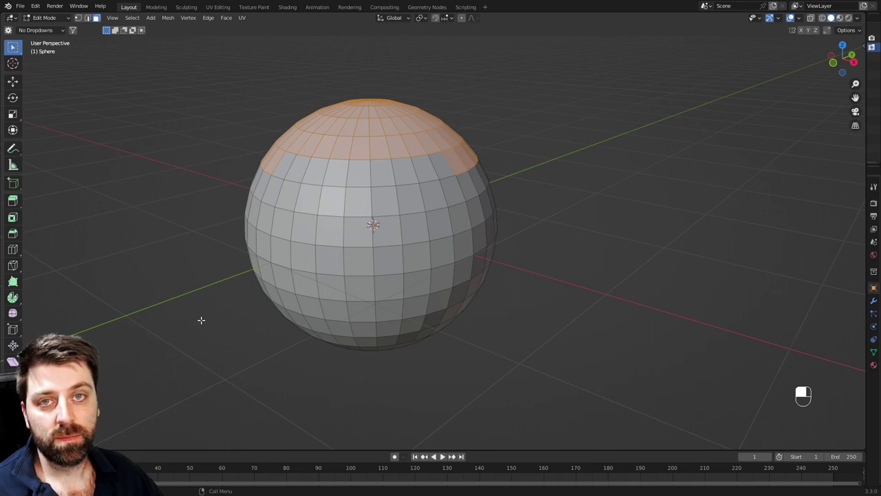
pyautogui.moveTo(313, 154); pyautogui.dragTo(458, 303)
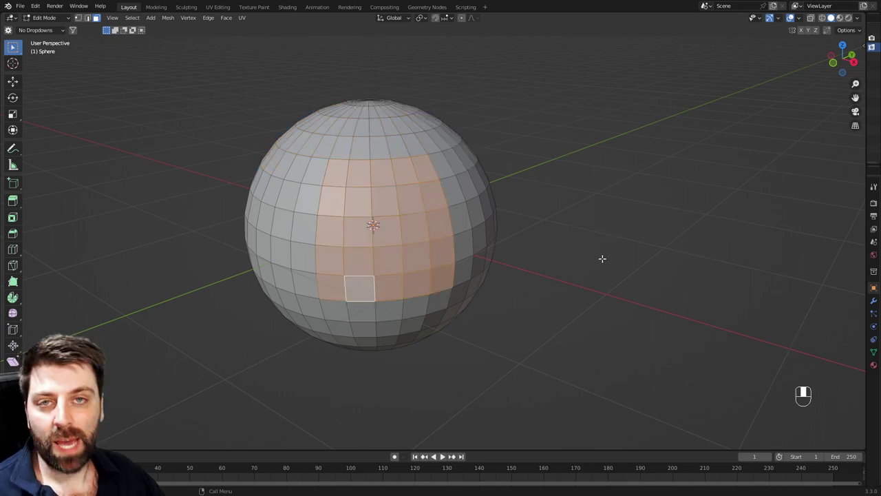
# Add a centred horizontal loop cut around the sphere just above its middle, without sliding it
pyautogui.hotkey('ctrl', 'r')
pyautogui.click(452, 198)
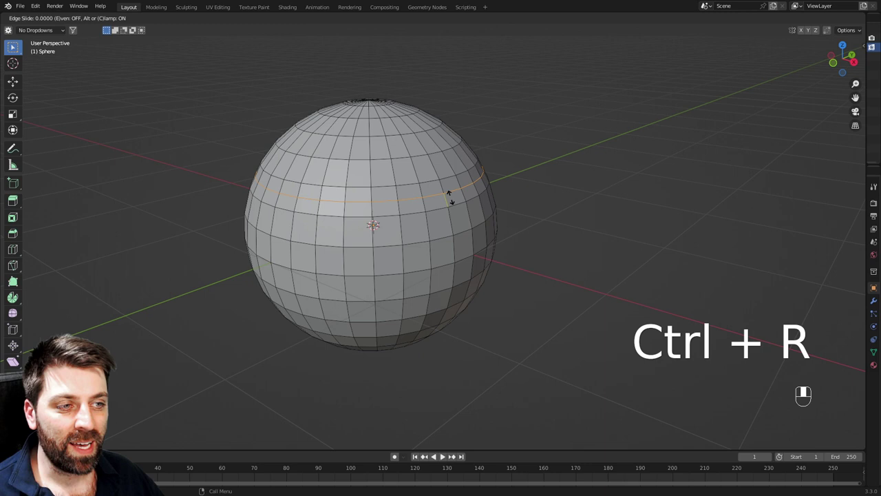
pyautogui.rightClick(452, 197)
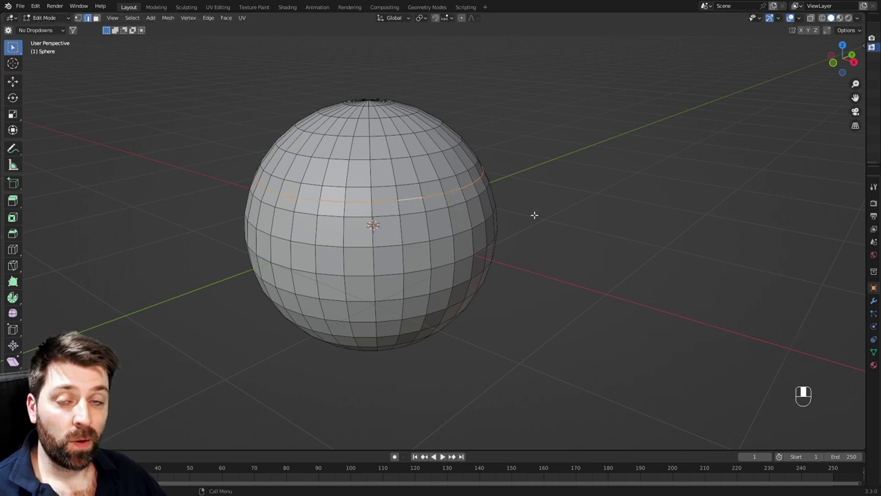
# Select the horizontal edge loop below the new cut, and add the neighbouring horizontal loops and several vertical loops to the selection
pyautogui.keyDown('alt'); pyautogui.click(409, 213); pyautogui.keyUp('alt')
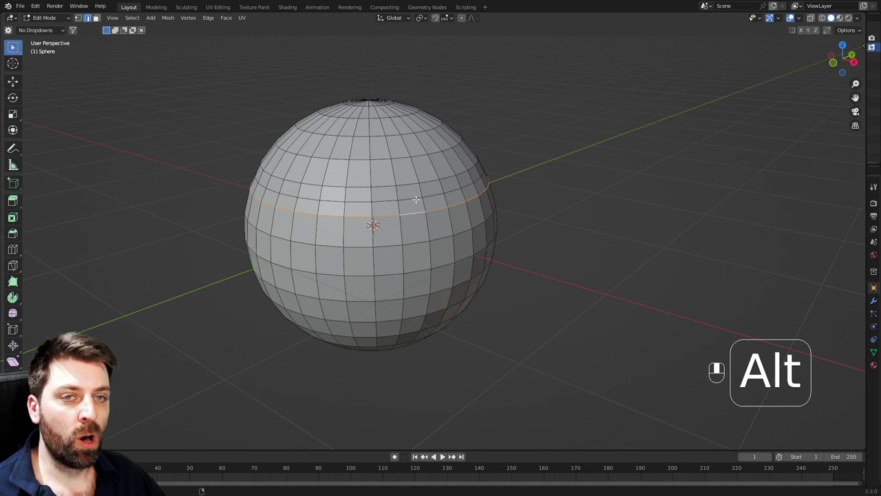
pyautogui.keyDown('alt'); pyautogui.keyDown('shift'); pyautogui.click(416, 200); pyautogui.keyUp('shift'); pyautogui.keyUp('alt')
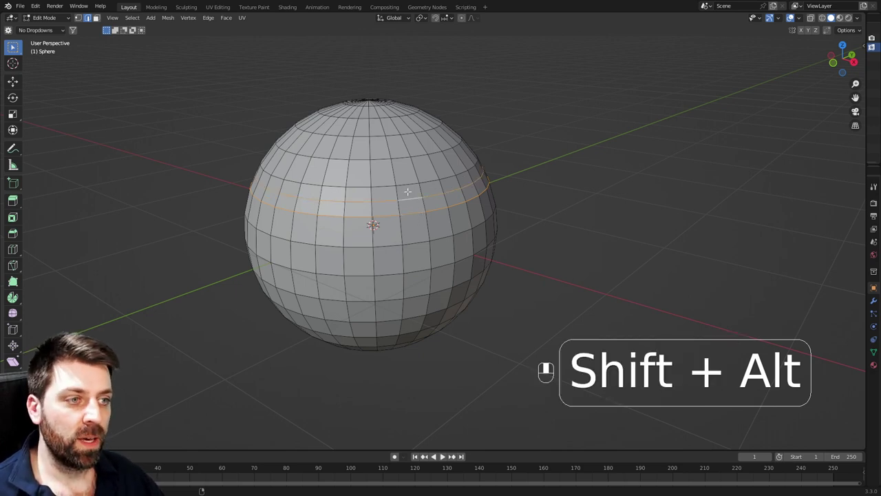
pyautogui.keyDown('alt'); pyautogui.keyDown('shift'); pyautogui.click(409, 184); pyautogui.keyUp('shift'); pyautogui.keyUp('alt')
pyautogui.keyDown('alt'); pyautogui.keyDown('shift'); pyautogui.click(404, 164); pyautogui.keyUp('shift'); pyautogui.keyUp('alt')
pyautogui.keyDown('alt'); pyautogui.keyDown('shift'); pyautogui.click(396, 170); pyautogui.keyUp('shift'); pyautogui.keyUp('alt')
pyautogui.keyDown('alt'); pyautogui.keyDown('shift'); pyautogui.click(372, 179); pyautogui.keyUp('shift'); pyautogui.keyUp('alt')
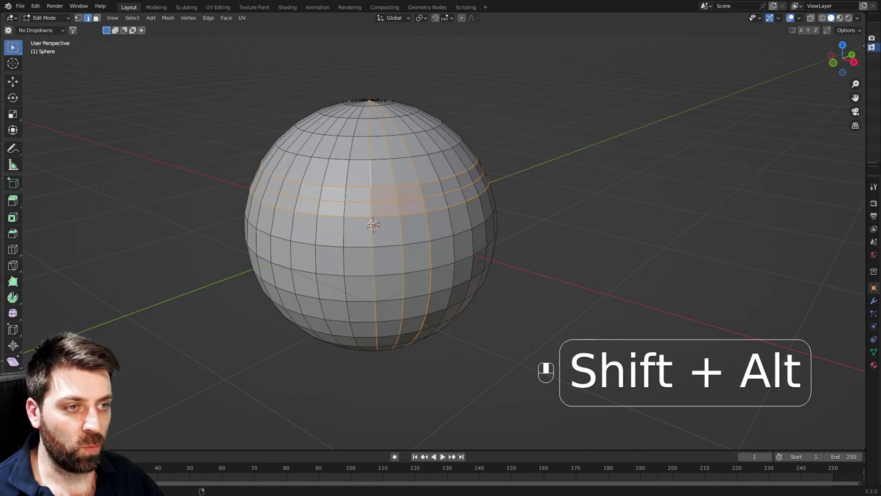
pyautogui.keyDown('alt'); pyautogui.keyDown('shift'); pyautogui.click(347, 173); pyautogui.keyUp('shift'); pyautogui.keyUp('alt')
pyautogui.keyDown('alt'); pyautogui.keyDown('shift'); pyautogui.click(324, 172); pyautogui.keyUp('shift'); pyautogui.keyUp('alt')
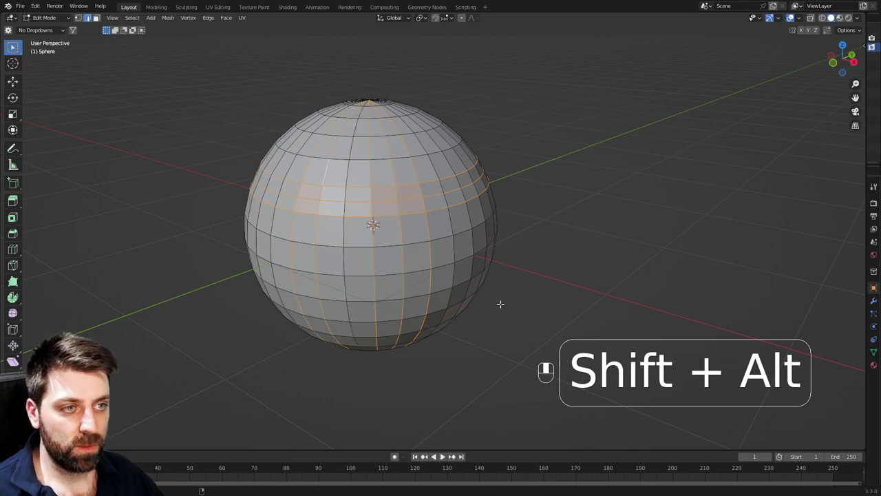
# Select only the added horizontal edge loop and delete it with the Edge Loops option
pyautogui.keyDown('alt'); pyautogui.click(410, 199); pyautogui.keyUp('alt')
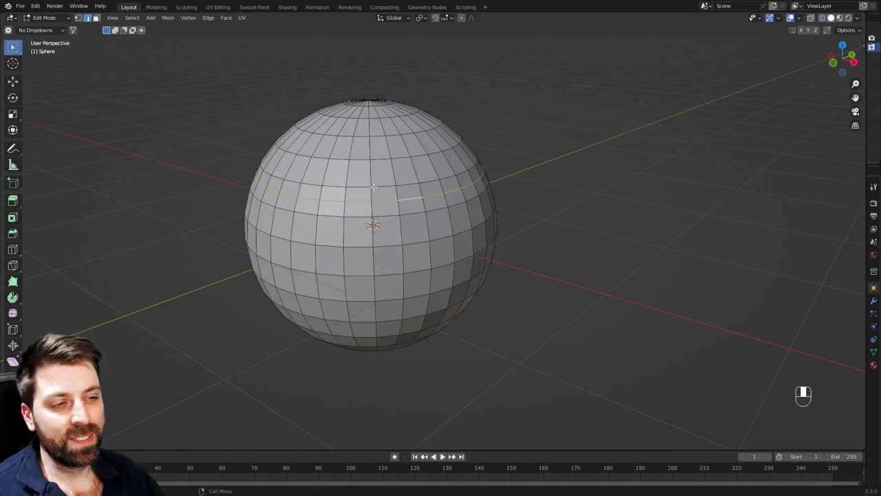
pyautogui.press('Delete')
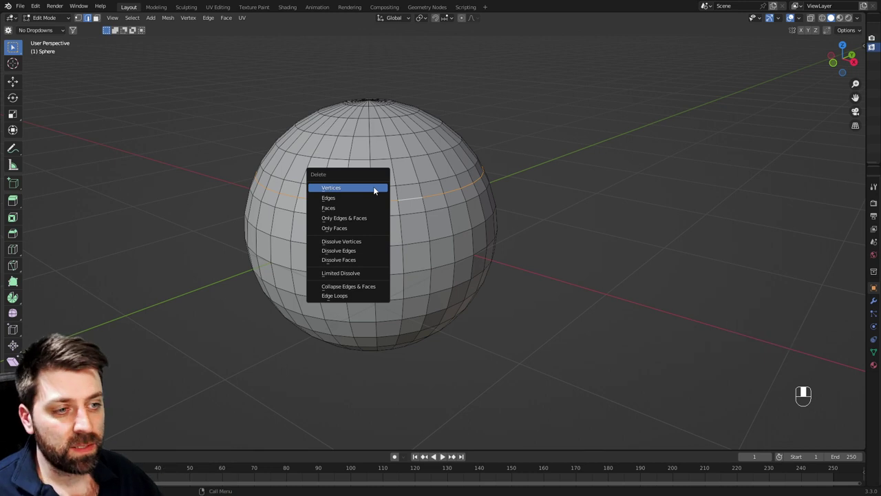
pyautogui.click(355, 296)
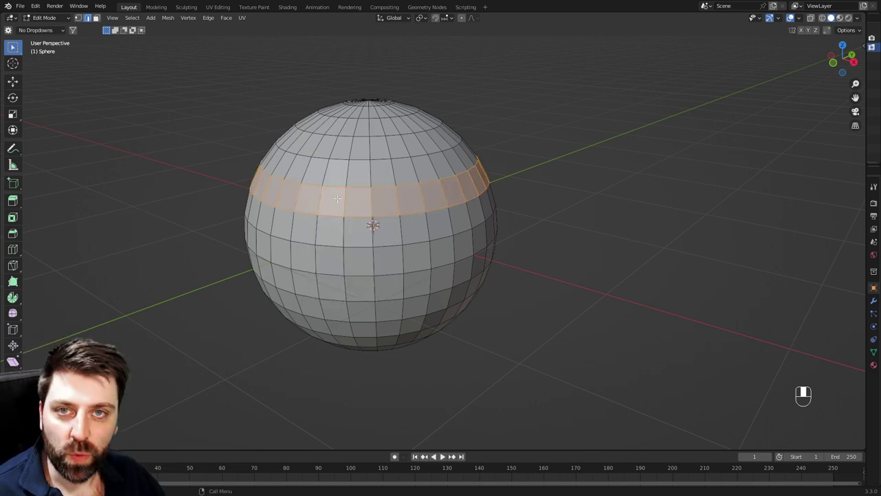
pyautogui.hotkey('ctrl', 'z')
pyautogui.hotkey('ctrl', 'z')
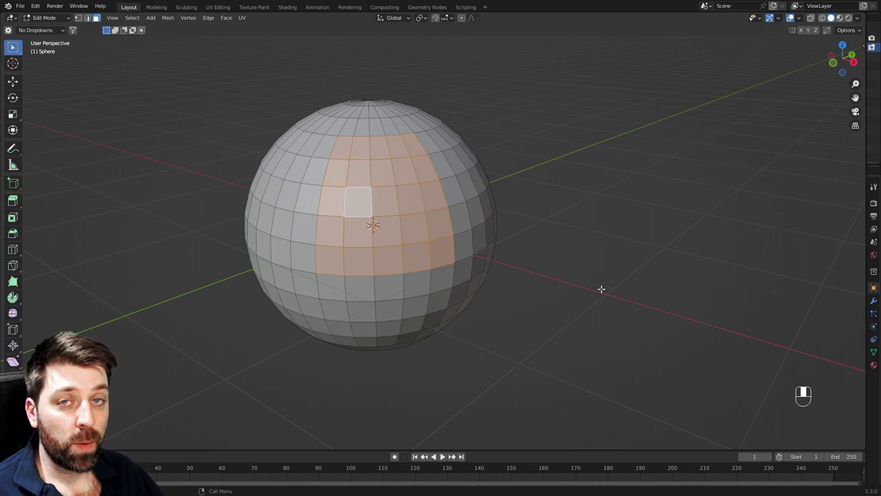
# Inset the front block of faces slightly as one region, and inset it again with Individual on, about 0.026 m thick
pyautogui.press('i')
pyautogui.click(548, 274)
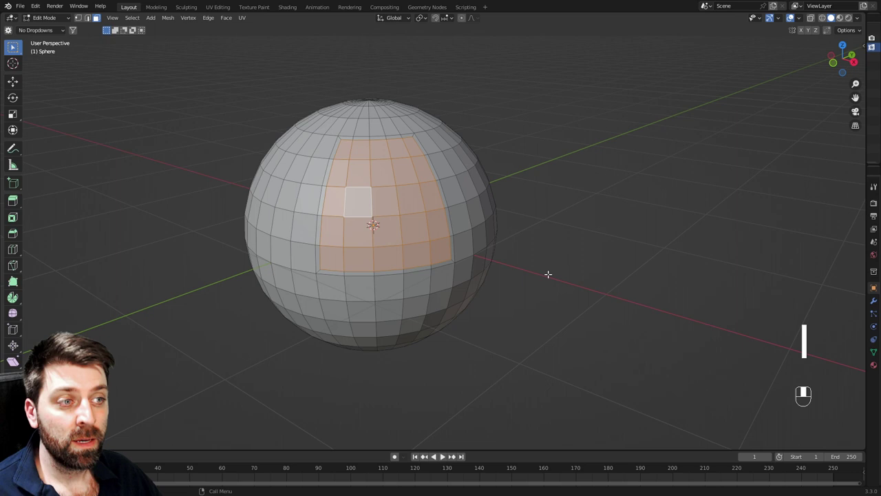
pyautogui.press('i')
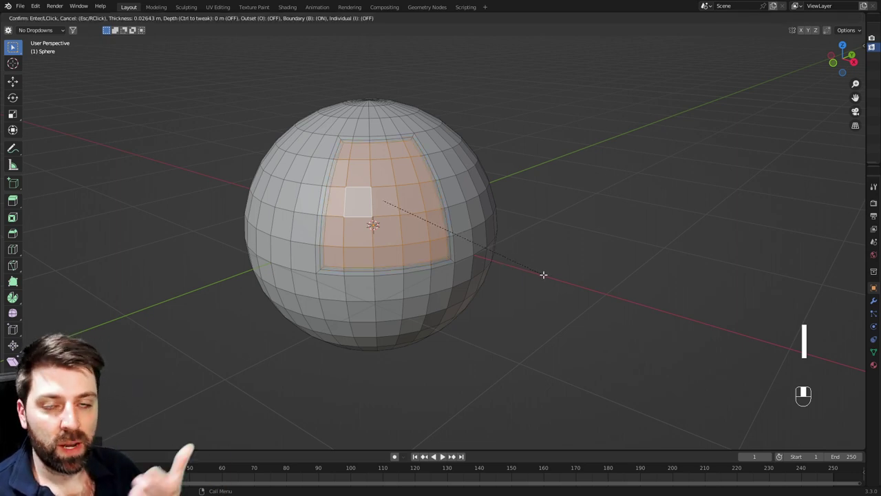
pyautogui.press('i')
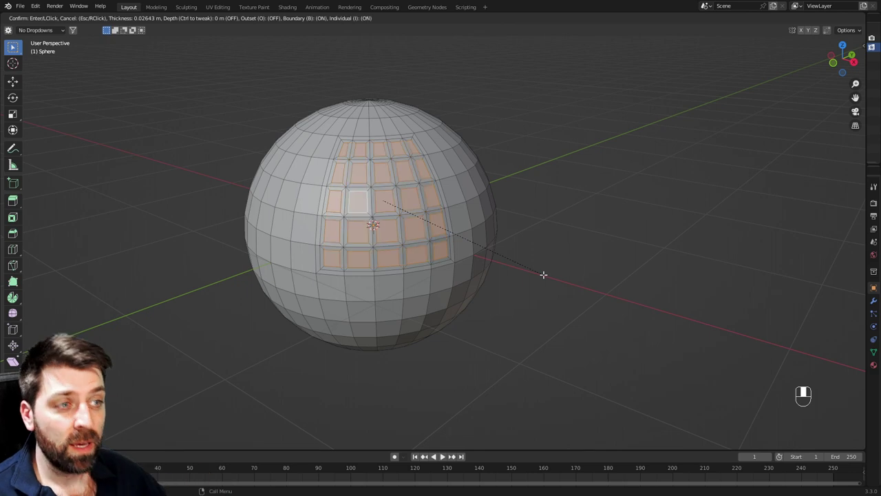
pyautogui.click(543, 274)
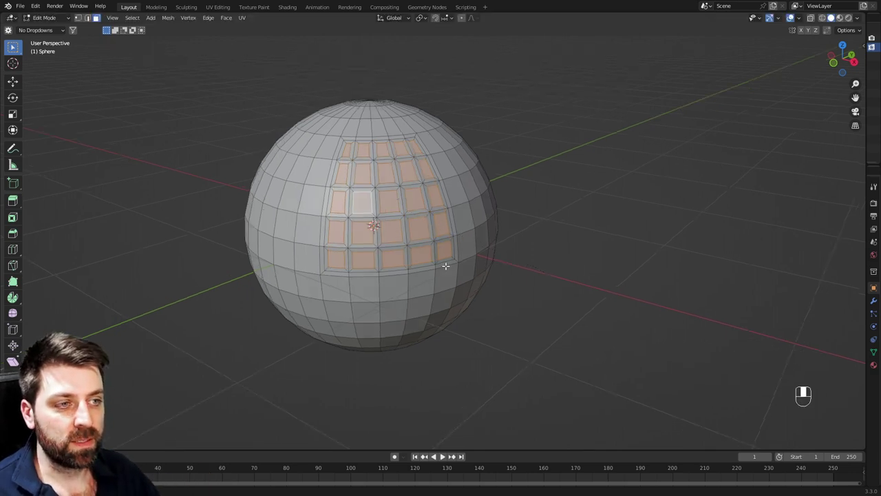
# Extrude the individually inset faces outward in one shared direction, and undo the extrusion
pyautogui.moveTo(447, 265); pyautogui.dragTo(412, 296, button='middle')
pyautogui.scroll(2, 427, 311)
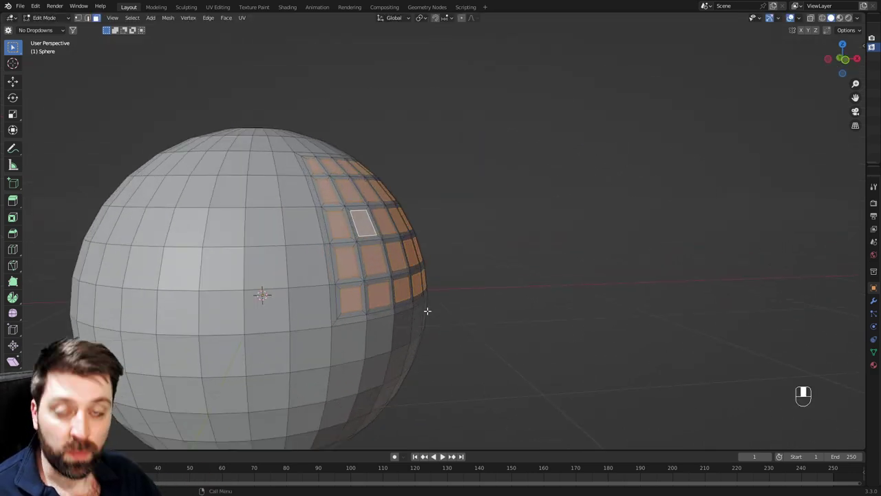
pyautogui.press('e')
pyautogui.click(514, 273)
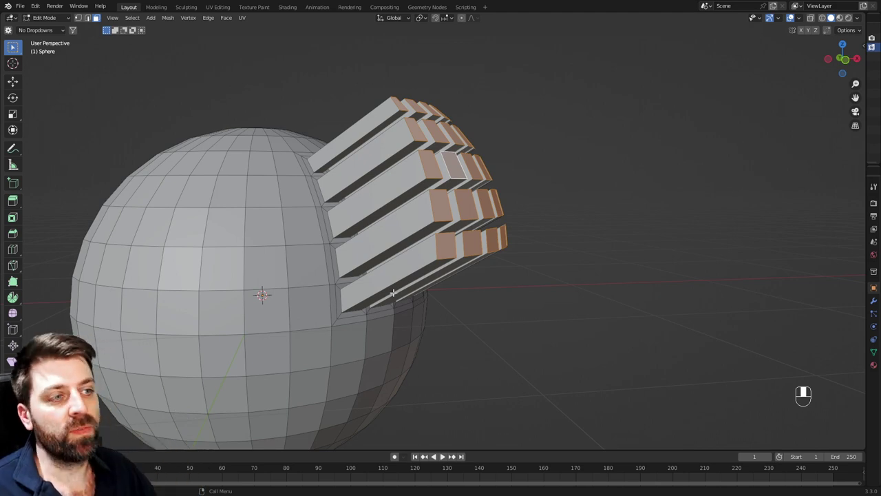
pyautogui.hotkey('ctrl', 'z')
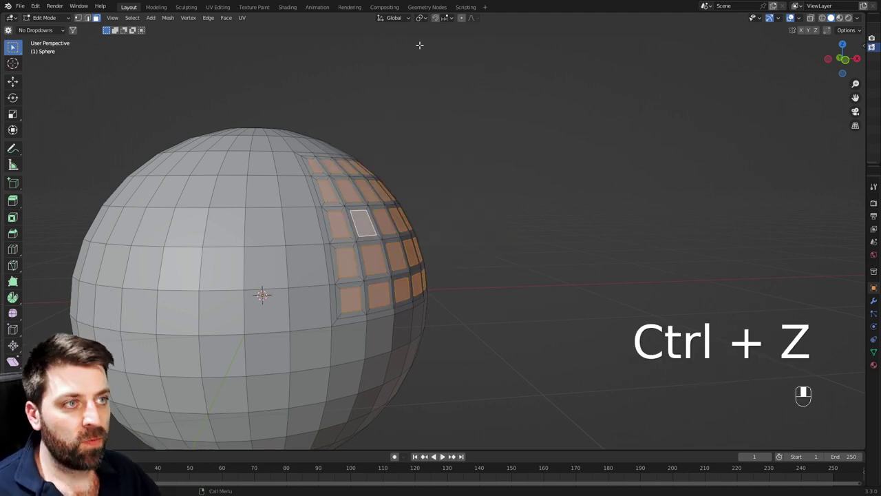
# Set the transform pivot point to Individual Origins and extrude the inset faces outward along their own normals
pyautogui.click(423, 18)
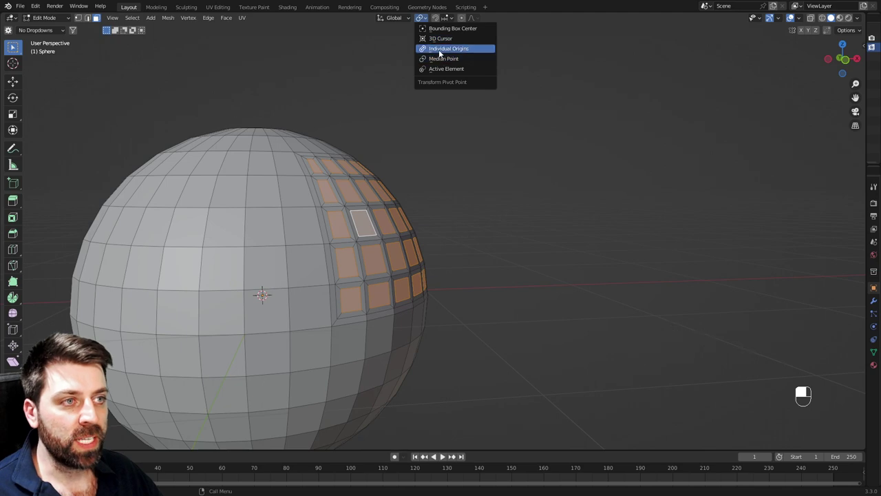
pyautogui.click(440, 49)
pyautogui.press('e')
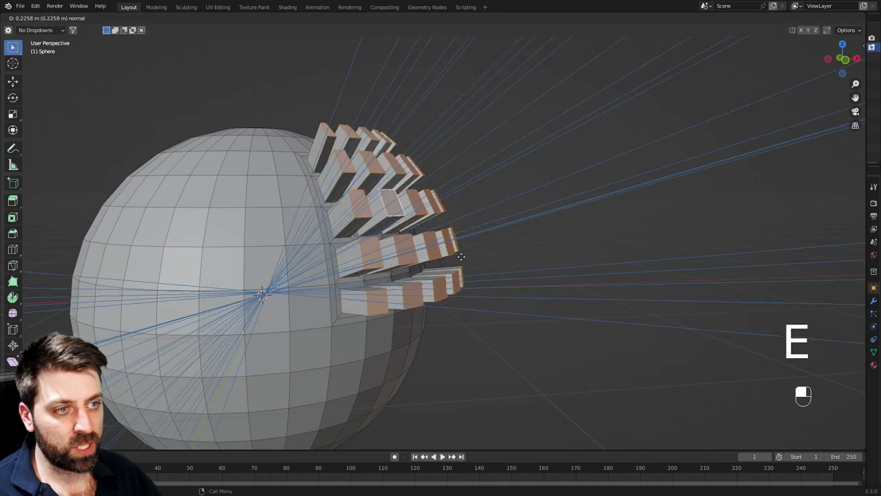
pyautogui.click(535, 246)
pyautogui.moveTo(535, 246); pyautogui.dragTo(478, 261, button='middle')
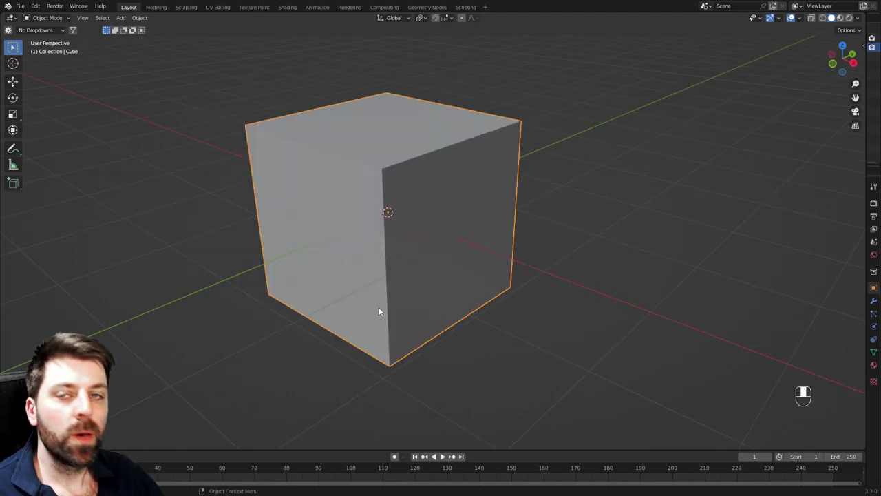
# Enter Edit Mode on the cube, select its upper front edge in edge selection, and bevel it about 0.99 m wide with multiple segments
pyautogui.press('Tab')
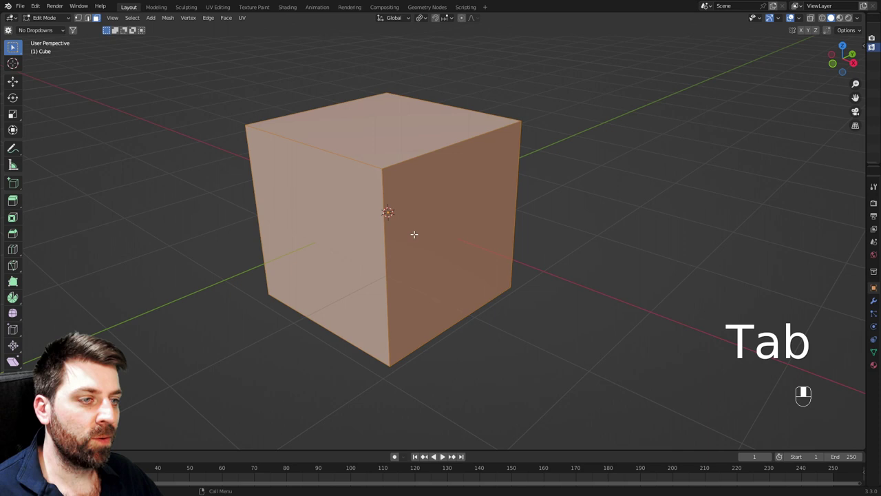
pyautogui.press('2')
pyautogui.click(433, 154)
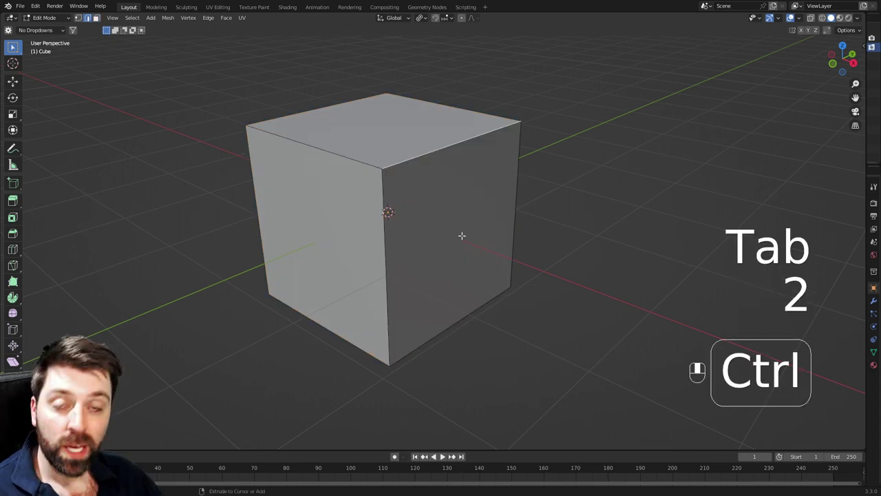
pyautogui.hotkey('ctrl', 'b')
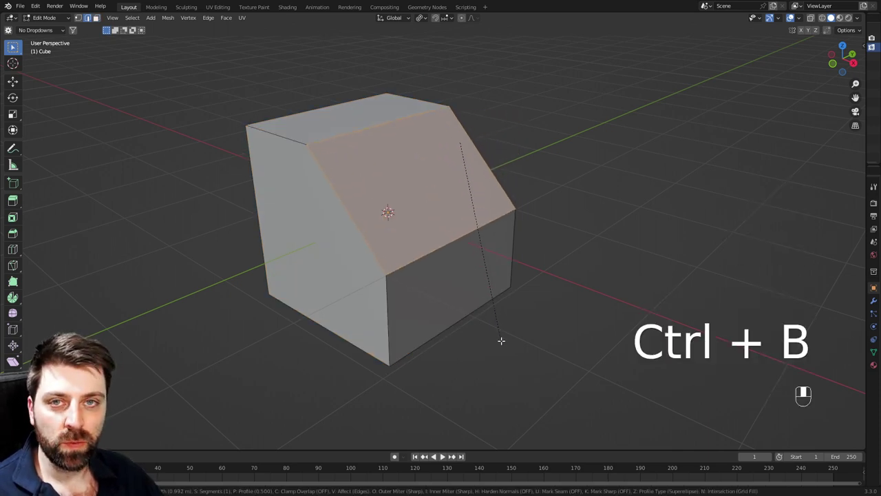
pyautogui.scroll(14, 500, 341)
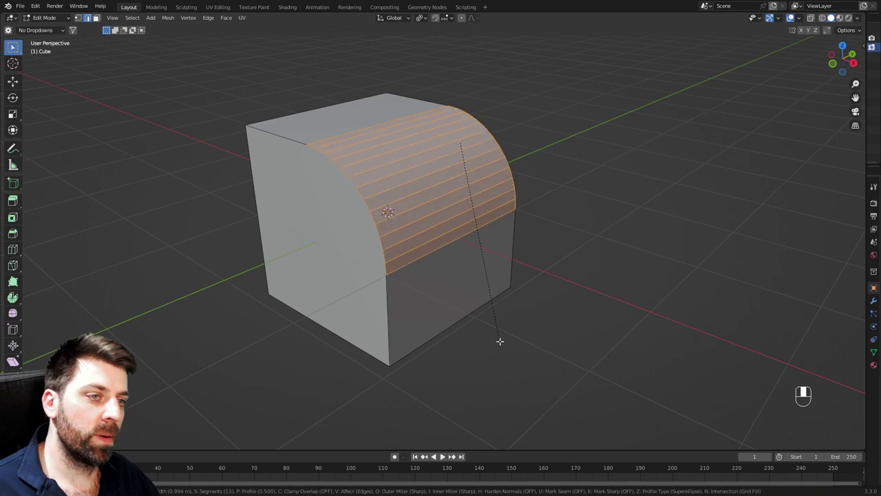
pyautogui.click(500, 341)
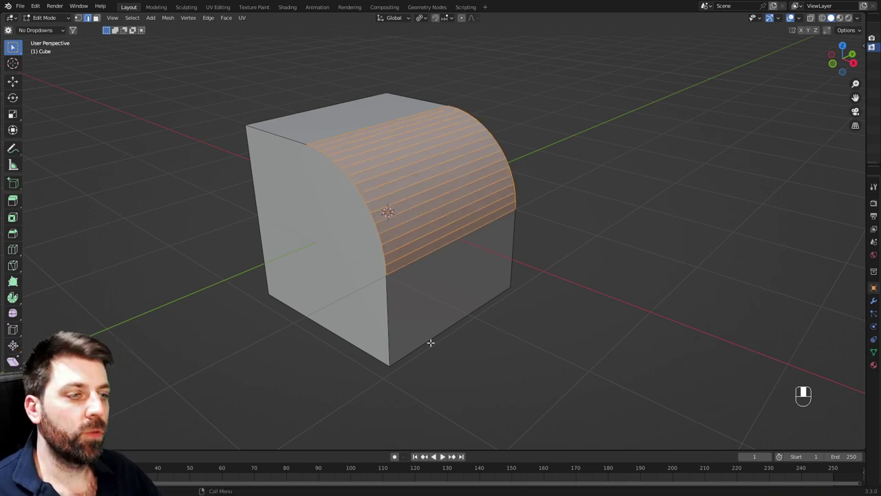
pyautogui.moveTo(509, 341); pyautogui.dragTo(454, 290, button='middle')
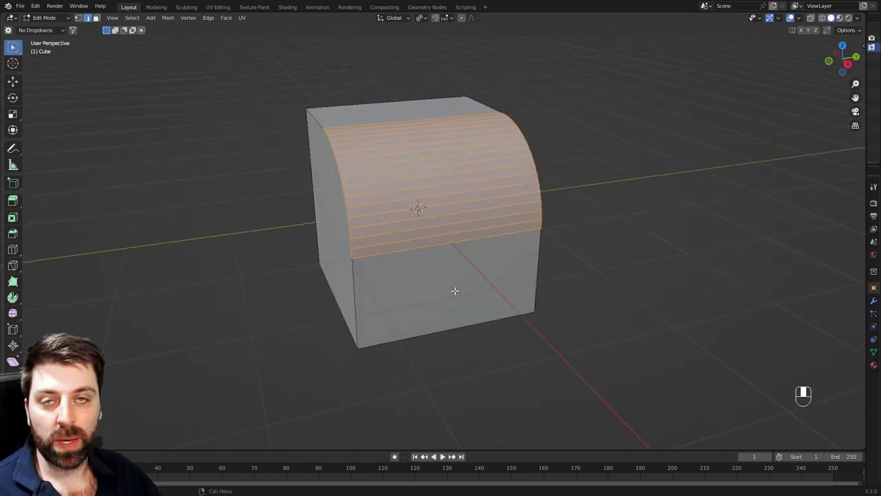
pyautogui.moveTo(482, 354); pyautogui.dragTo(424, 343, button='middle')
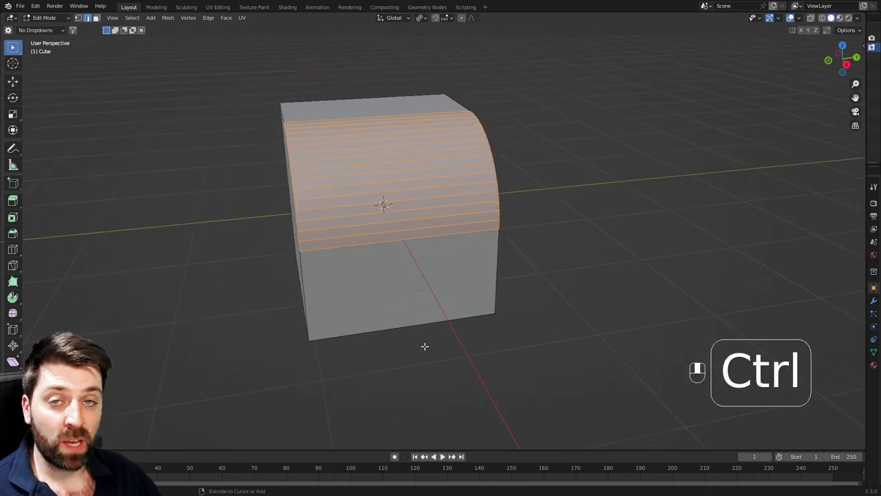
# Add a centred loop cut running over the cube's rounded edge and down its front, and bevel it into a narrow strip
pyautogui.hotkey('ctrl', 'r')
pyautogui.click(419, 335)
pyautogui.rightClick(419, 335)
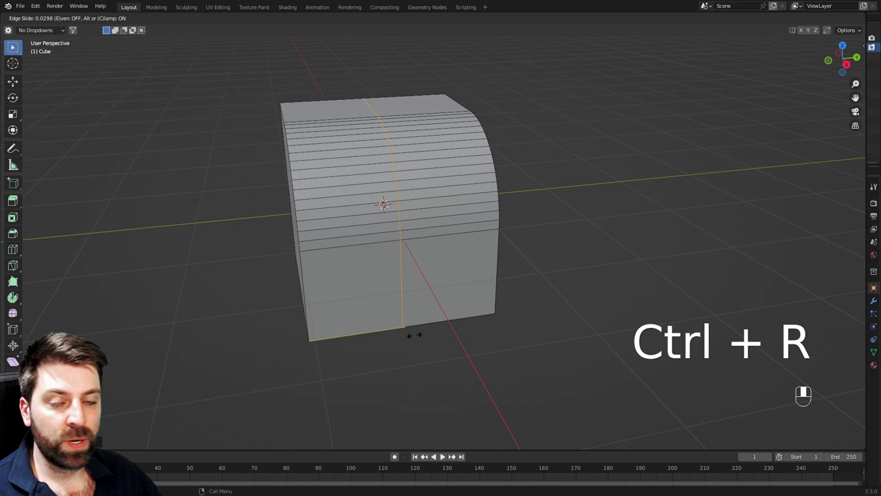
pyautogui.hotkey('ctrl', 'b')
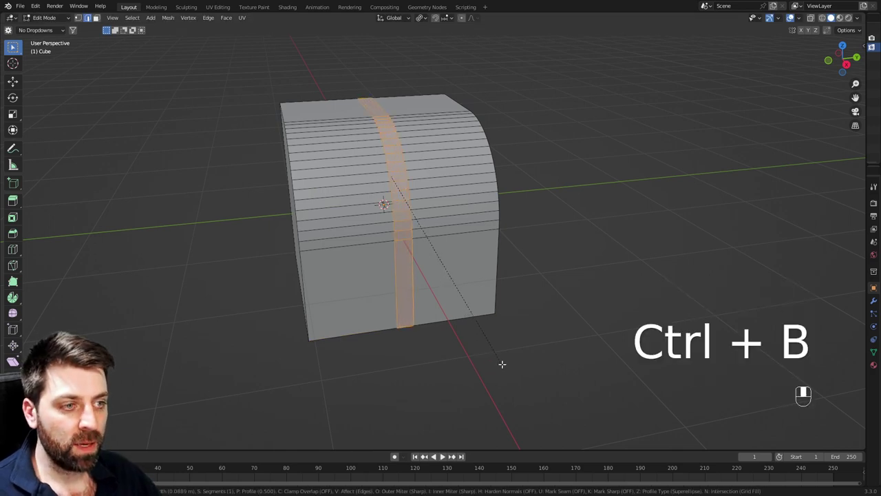
pyautogui.click(494, 362)
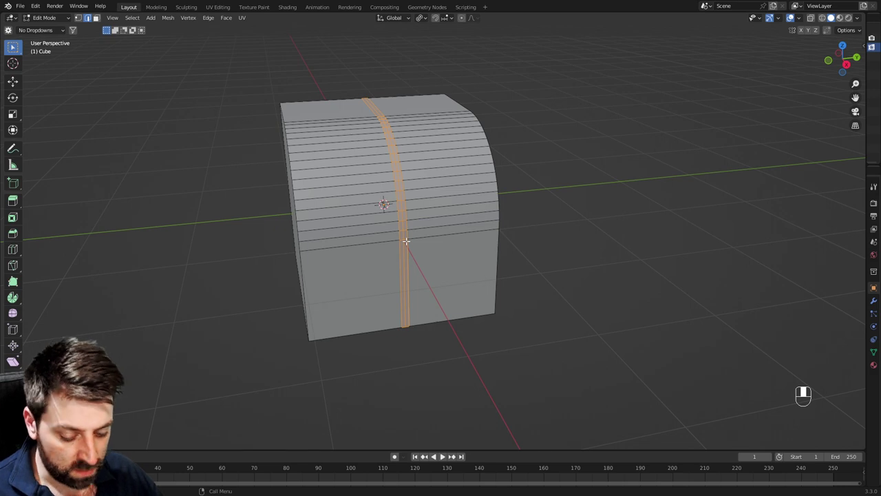
pyautogui.press('ctrl')
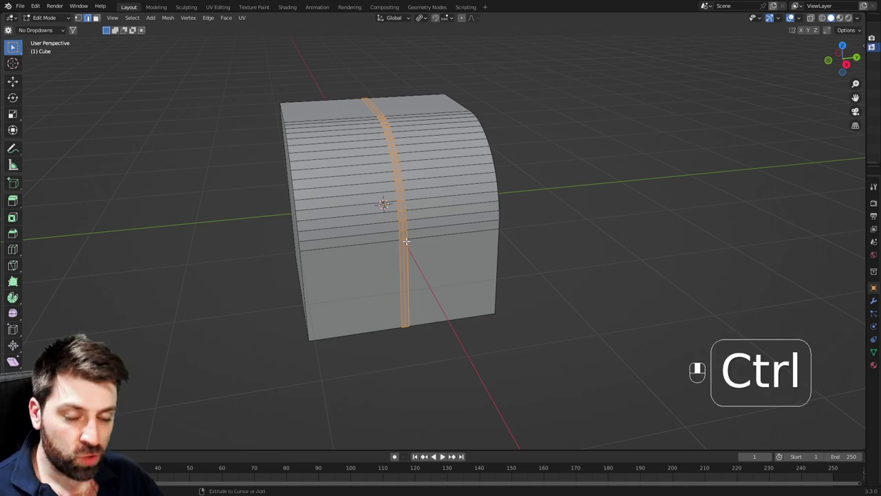
# Shrink the strip's selection to its inner edges, grow it to the full strip, and shrink it once more
pyautogui.press('ctrl+KP_Subtract')
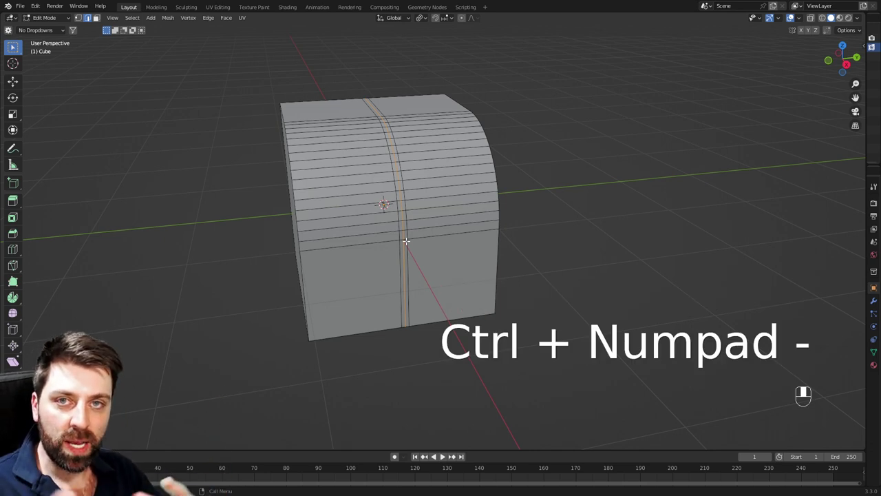
pyautogui.press('ctrl')
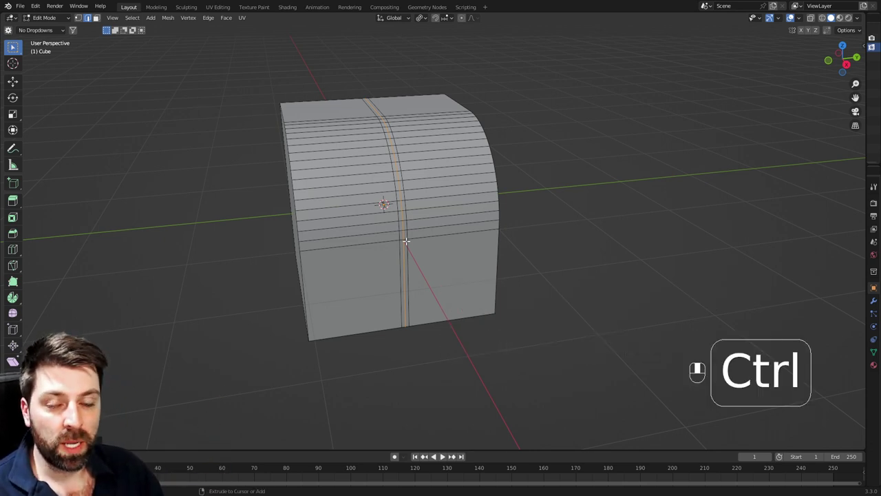
pyautogui.press('ctrl+KP_Add')
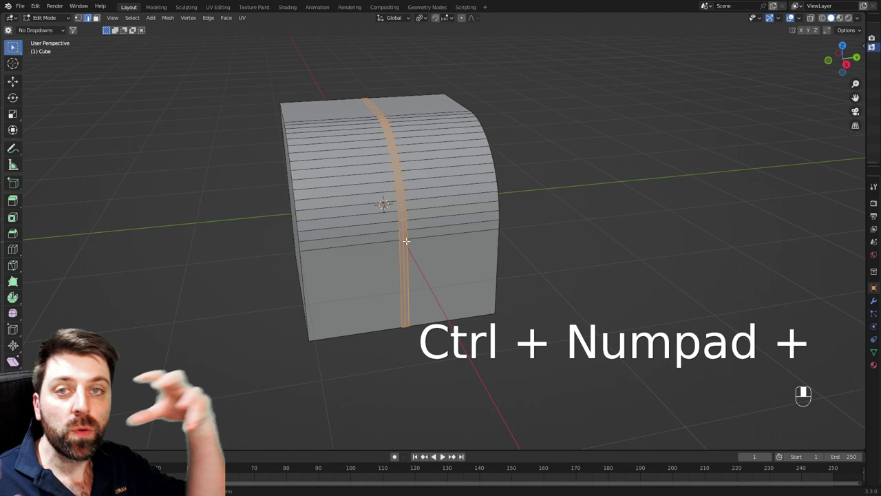
pyautogui.press('ctrl+KP_Subtract')
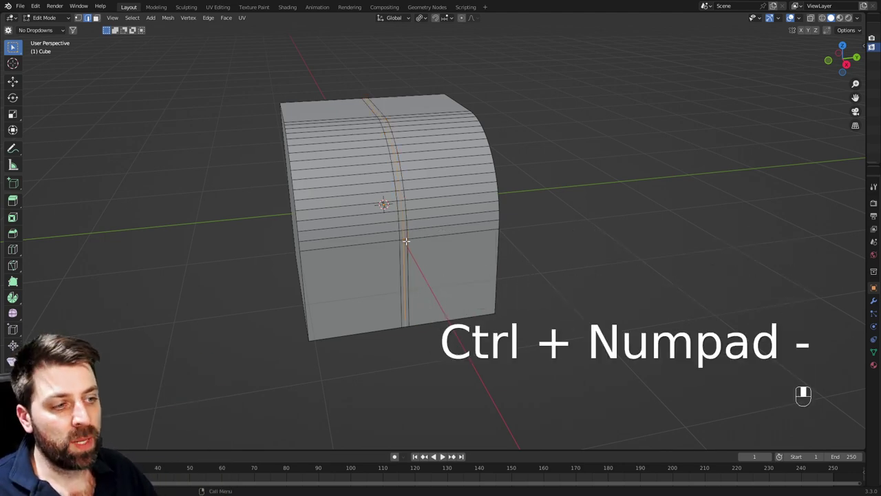
# Push the strip's inner edges into the cube along their normals with Shrink/Fatten to form a groove, and deepen it with a second pass
pyautogui.hotkey('alt', 's')
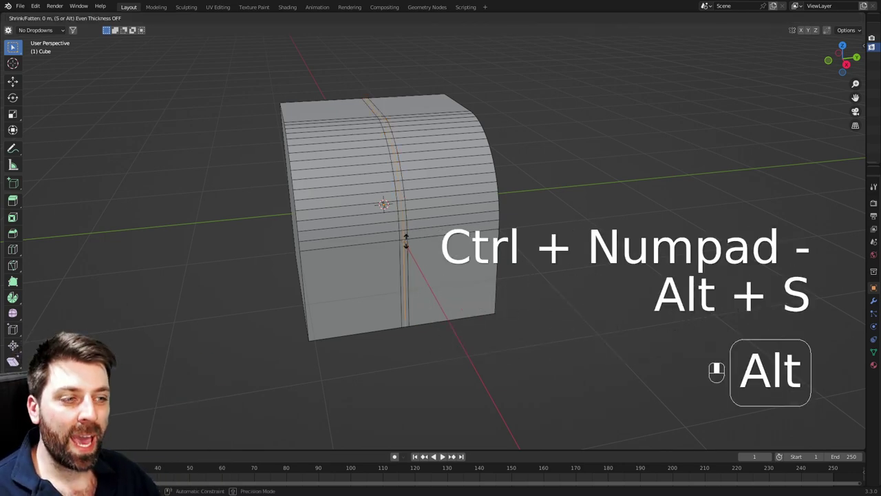
pyautogui.press('shift')
pyautogui.click(403, 294)
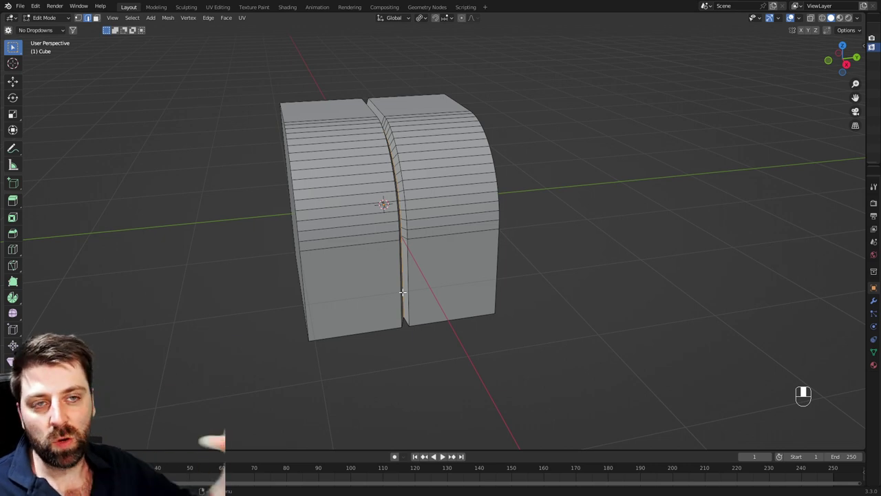
pyautogui.hotkey('alt', 's')
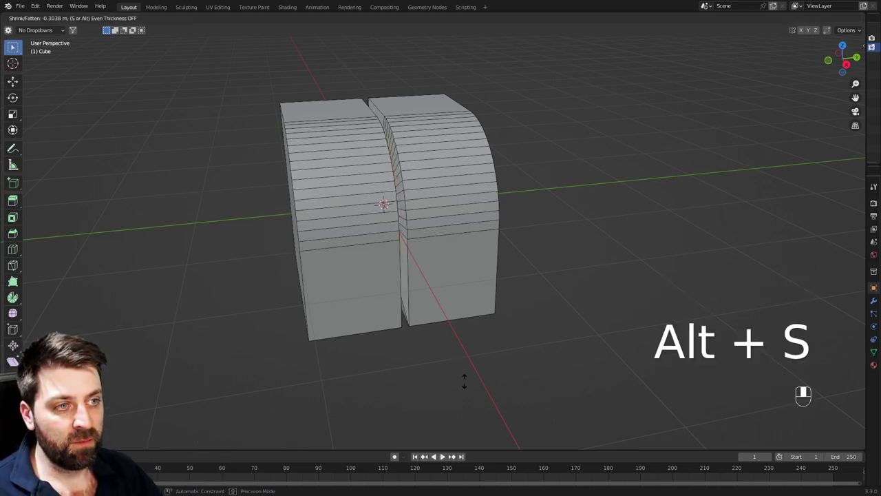
pyautogui.click(472, 330)
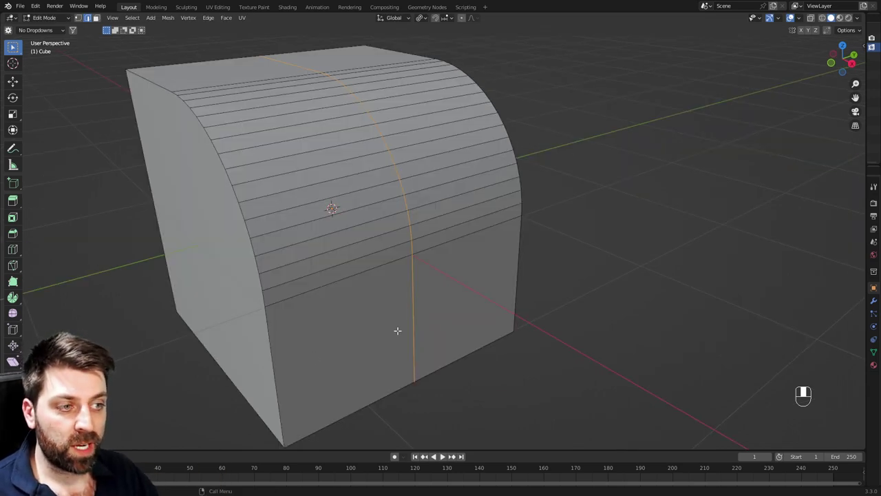
# Edge-slide the cube's centre loop, turn clamping off to slide it beyond the cube's side, and cancel the slide
pyautogui.press('g')
pyautogui.press('g')
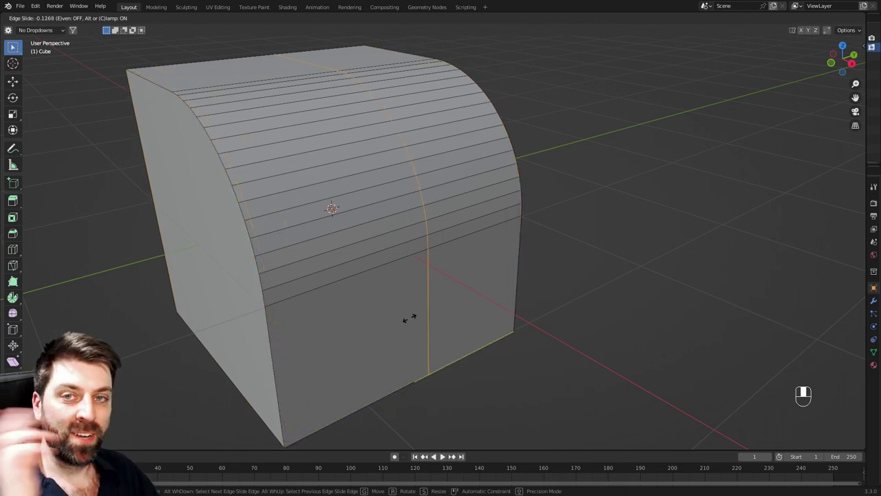
pyautogui.press('alt')
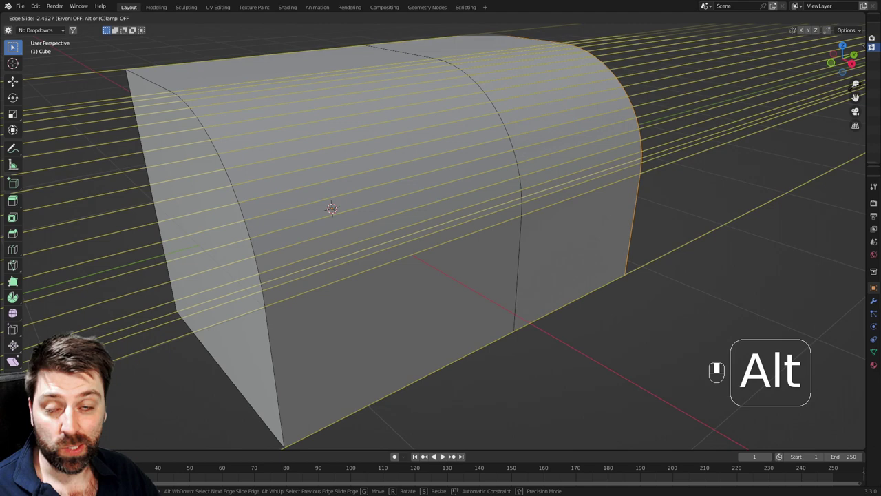
pyautogui.rightClick(310, 340)
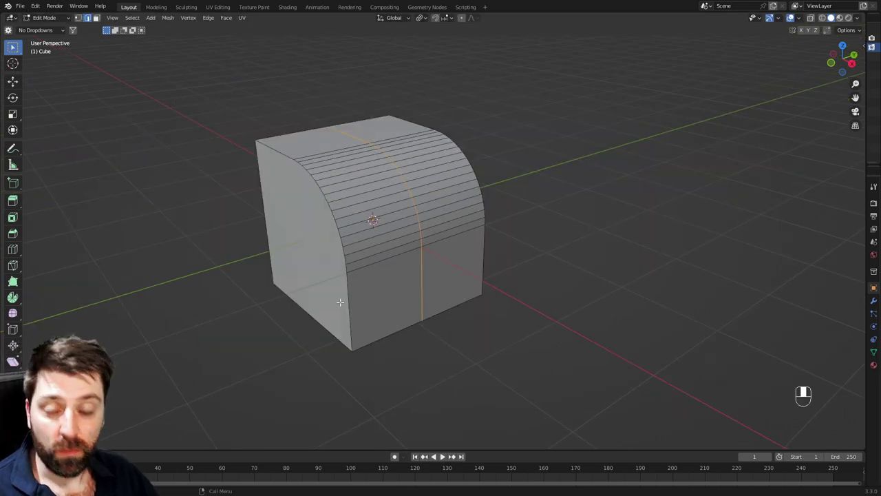
# Unwrap the whole cube mesh with Smart UV Project at a 66° angle limit, and re-unwrap it with Cube Projection
pyautogui.press('a')
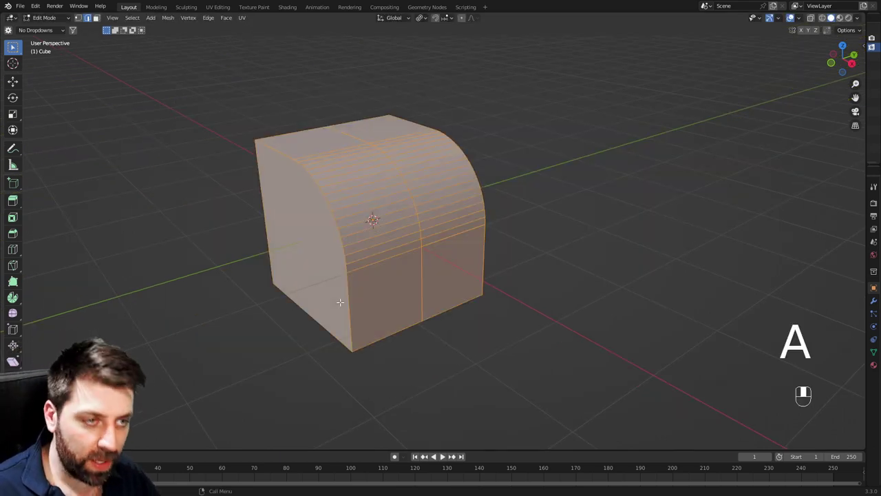
pyautogui.press('u')
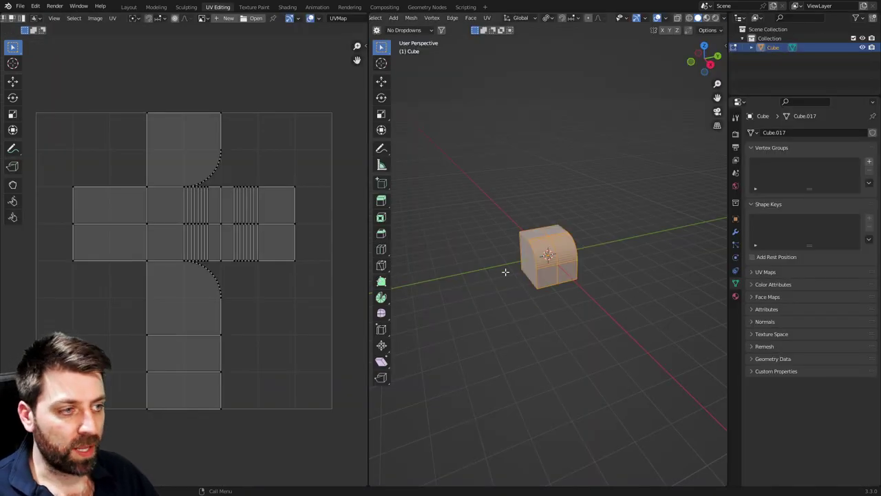
pyautogui.press('u')
pyautogui.click(506, 271)
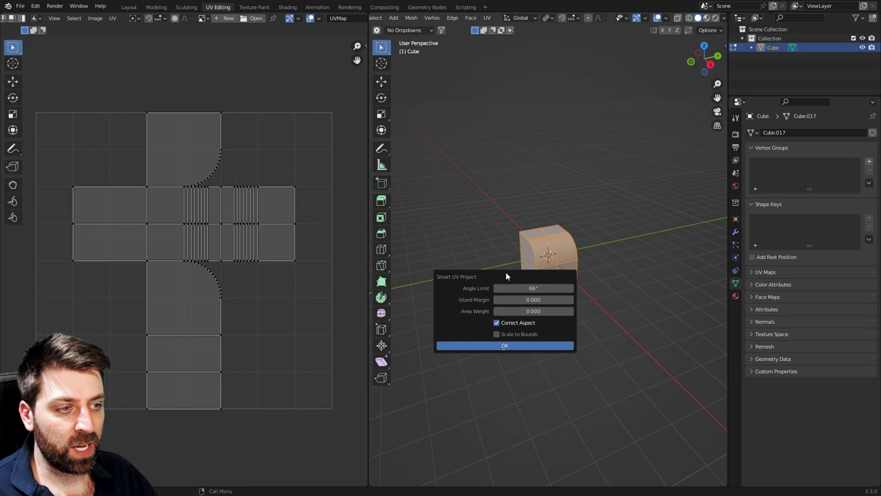
pyautogui.click(522, 346)
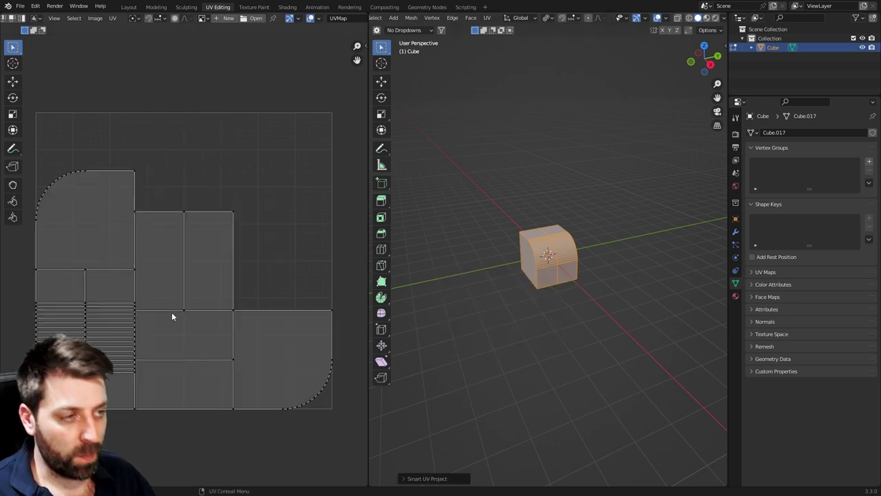
pyautogui.press('u')
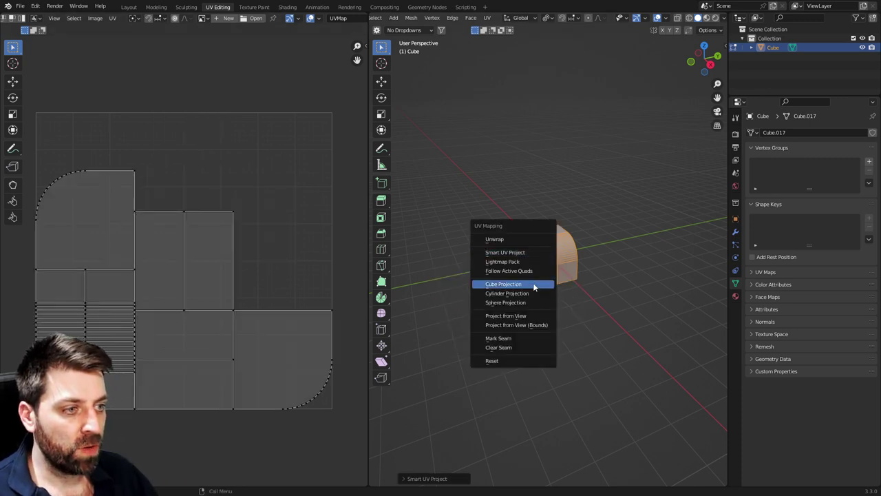
pyautogui.click(534, 284)
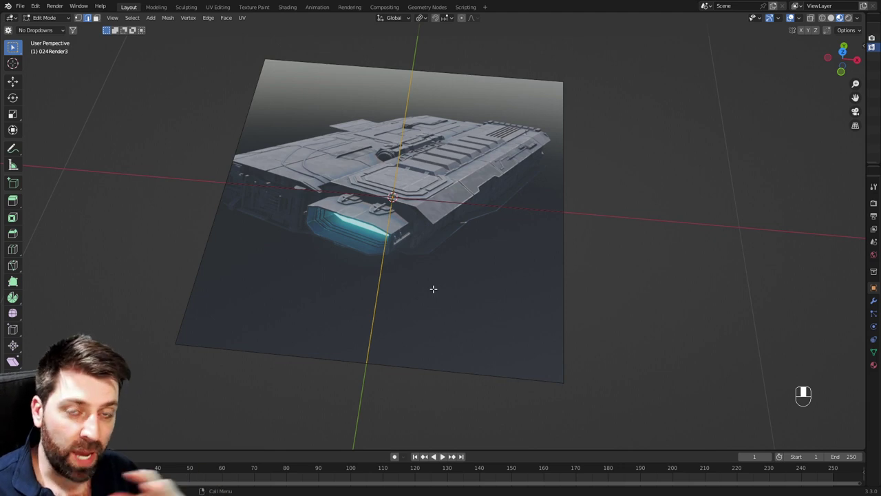
# Try moving the centre edge loop of the textured spaceship plane along the global X axis
pyautogui.press('g')
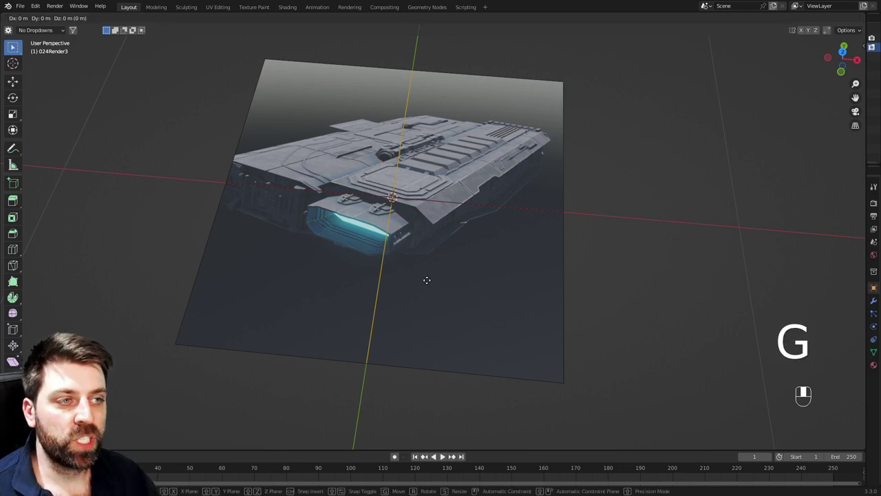
pyautogui.press('x')
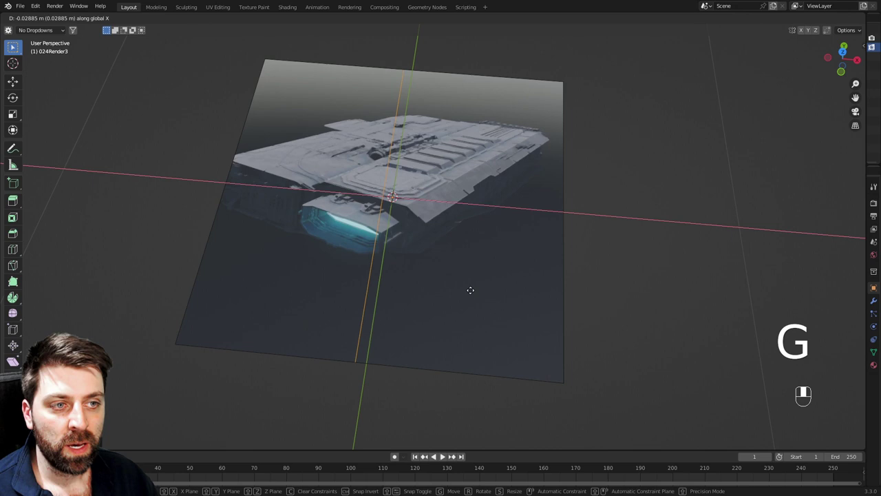
pyautogui.click(444, 284)
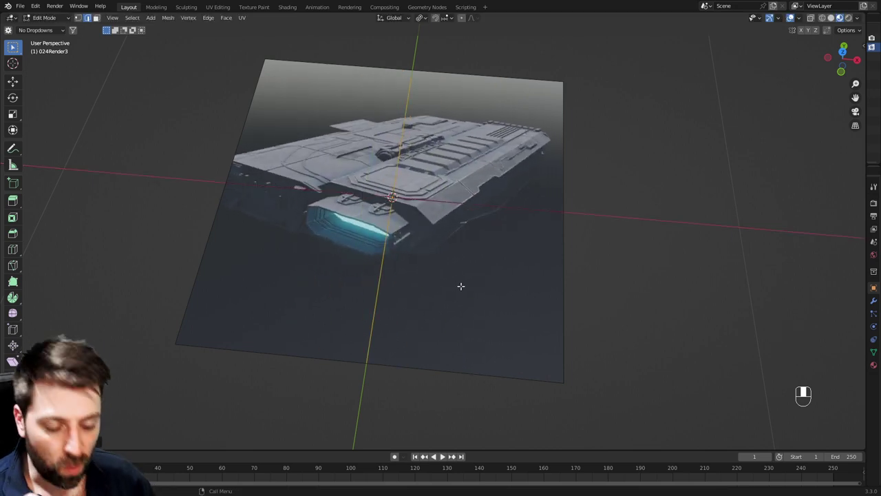
# Try sliding the spaceship plane's centre edge loop across the surface with Edge Slide
pyautogui.press('g')
pyautogui.press('g')
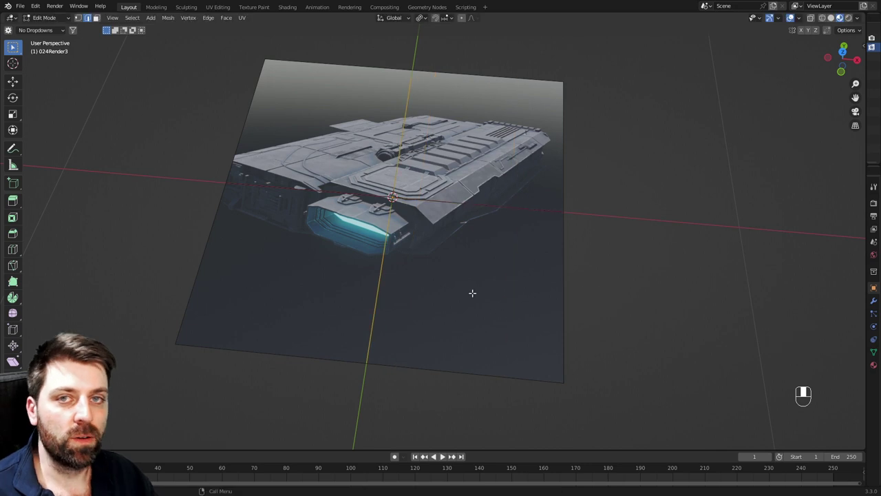
pyautogui.click(472, 293)
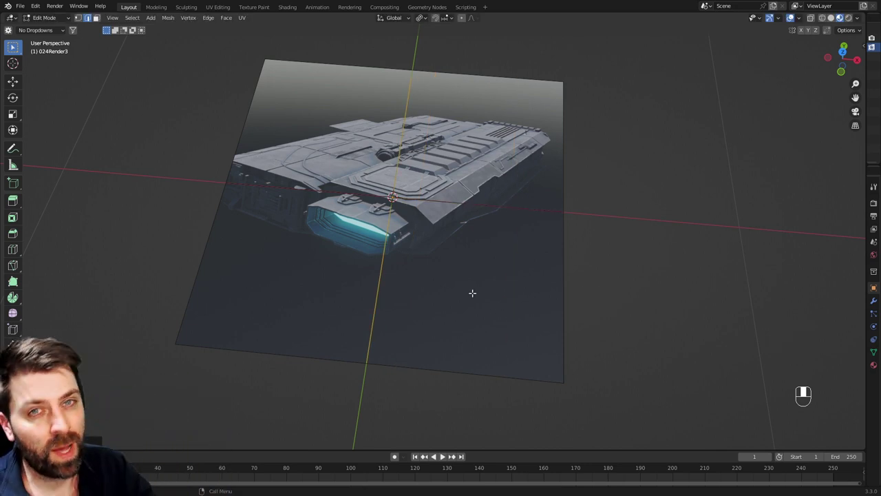
# Switch to vertex selection and slide the spaceship plane's centre vertex along its connecting edge with Vertex Slide
pyautogui.press('1')
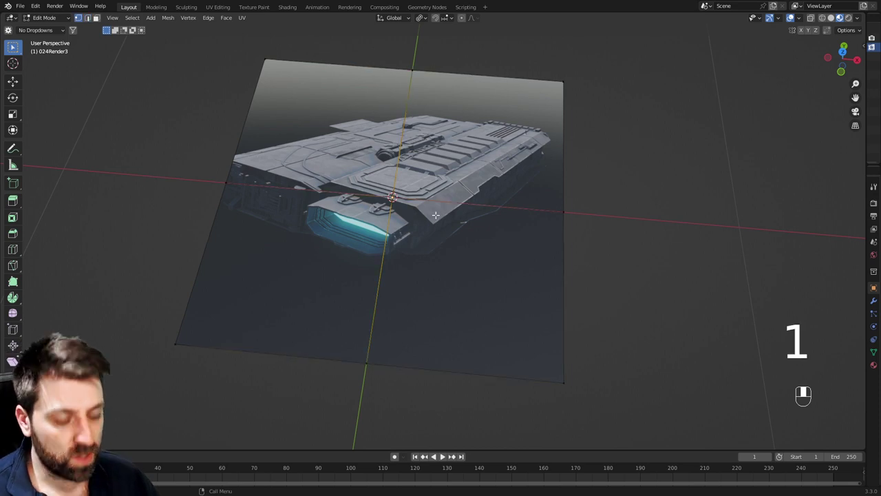
pyautogui.press('g')
pyautogui.press('g')
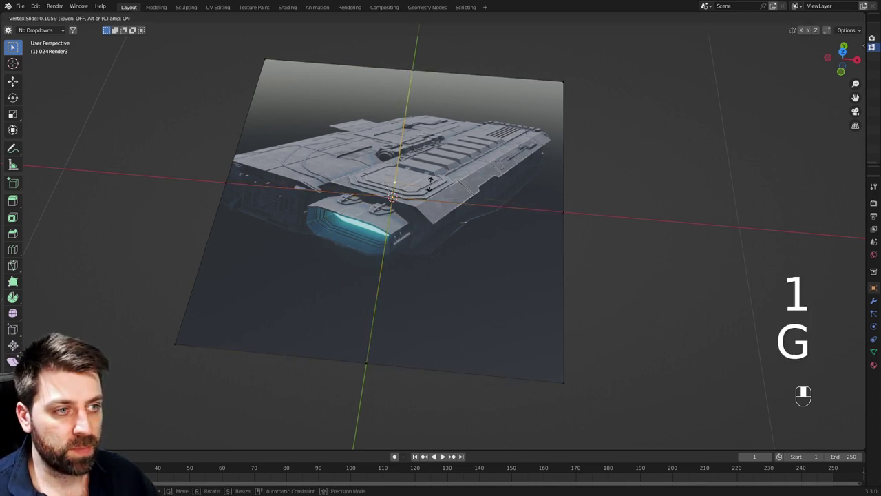